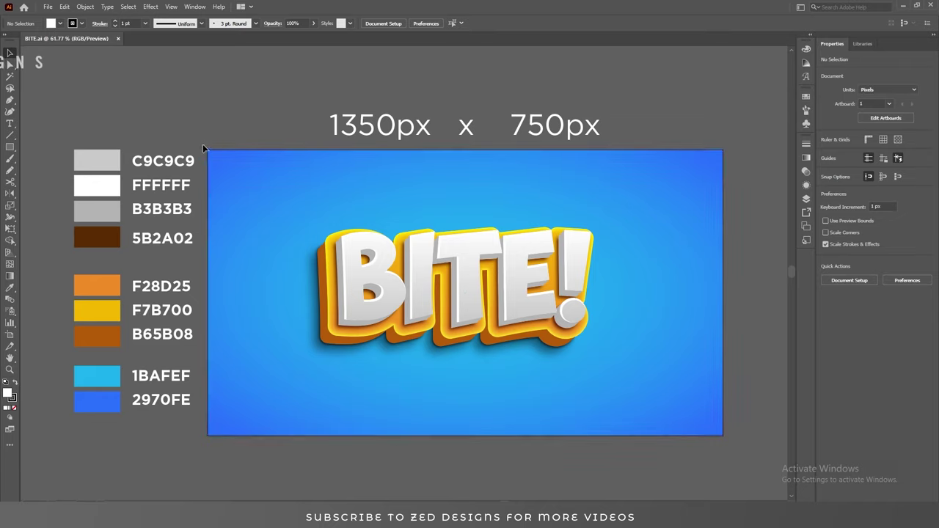
# Step: Delete all the finished BITE! artwork and make the BG layer active
pyautogui.hotkey('ctrl', 'a')
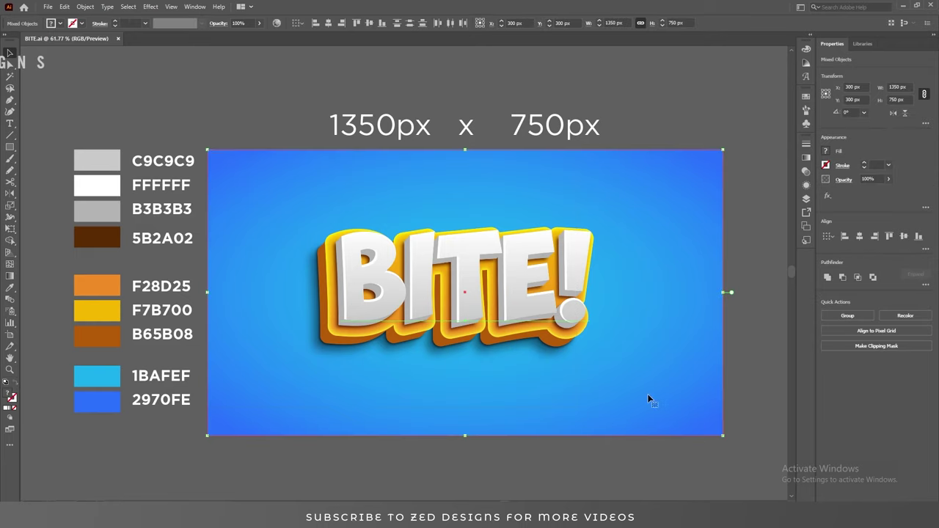
pyautogui.press('Delete')
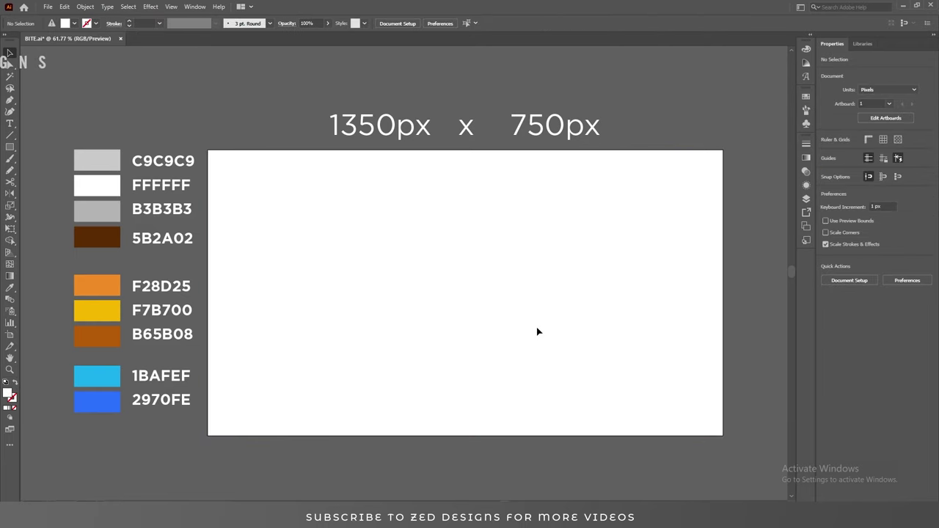
pyautogui.click(807, 199)
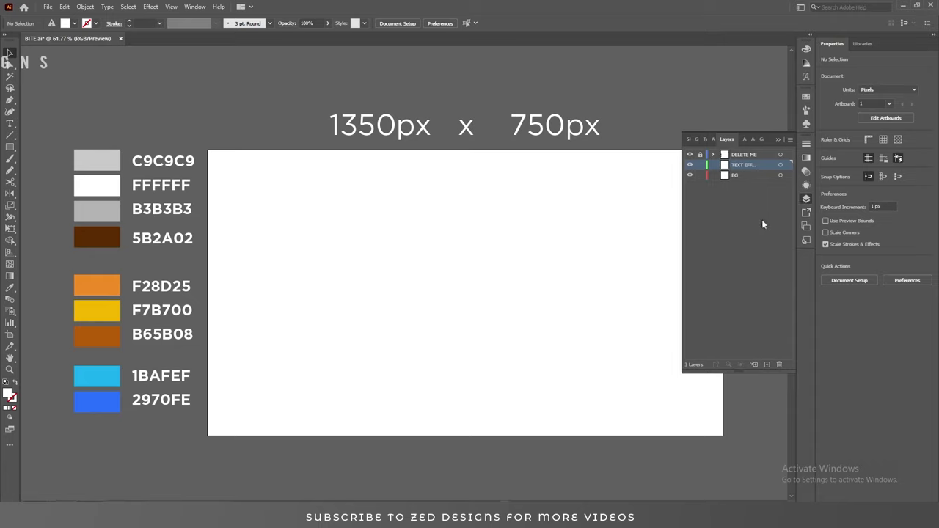
pyautogui.click(732, 175)
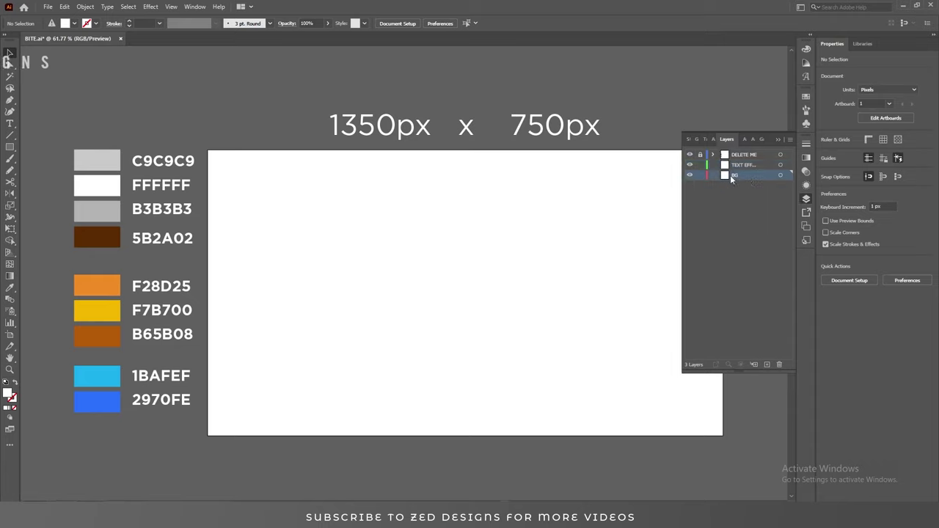
pyautogui.click(780, 138)
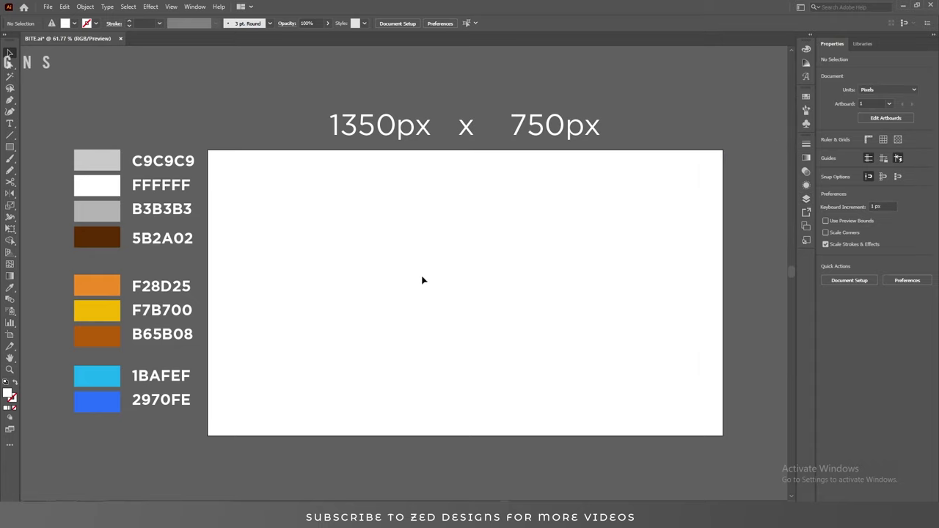
# Step: Draw a full-artboard rectangle filled with a radial gradient from cyan 1BAFEF to blue 2970FE
pyautogui.click(9, 147)
pyautogui.moveTo(207, 148); pyautogui.dragTo(724, 436)
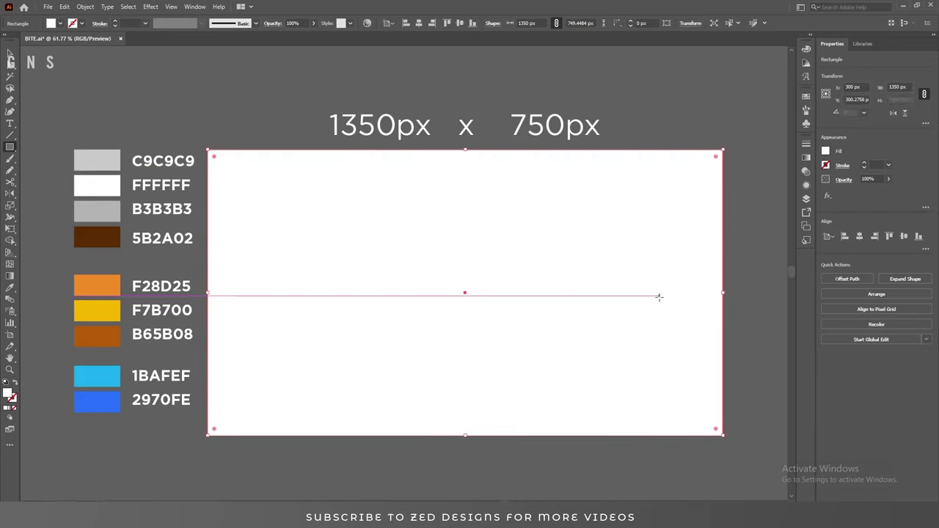
pyautogui.press('v')
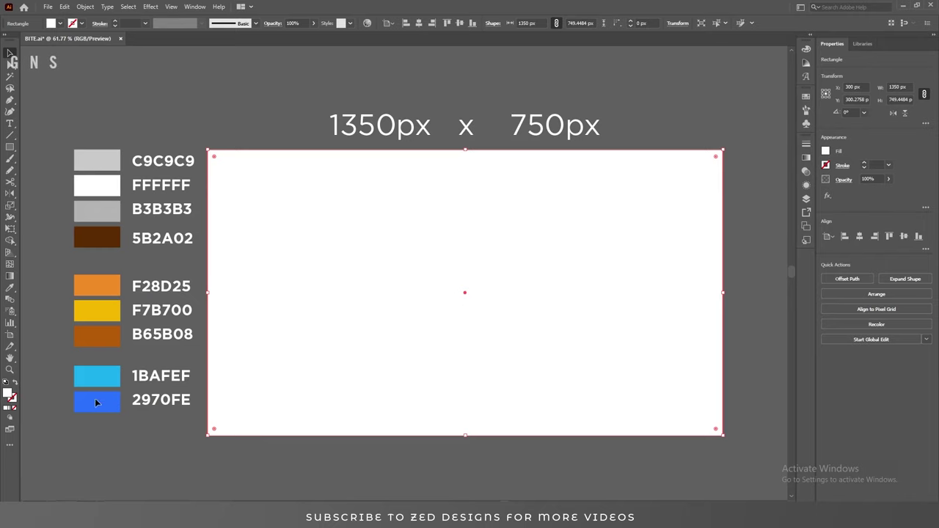
pyautogui.click(806, 157)
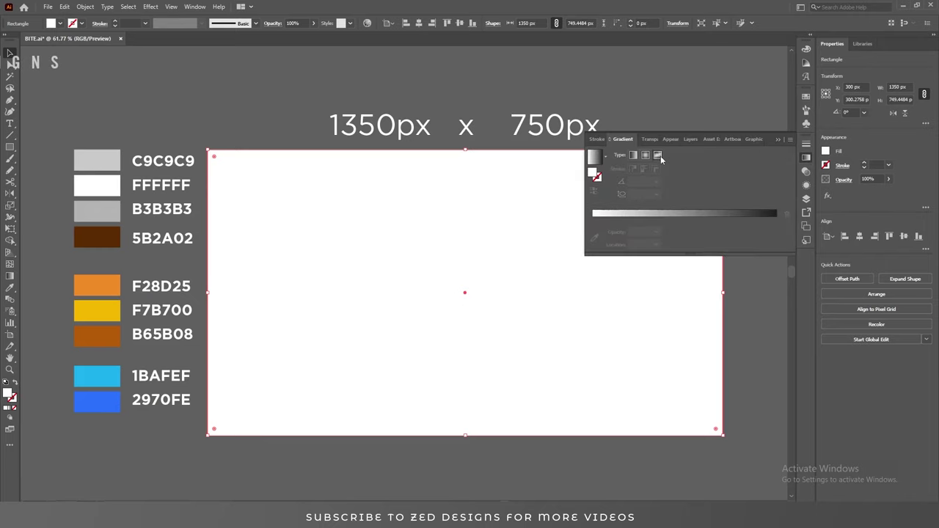
pyautogui.click(646, 155)
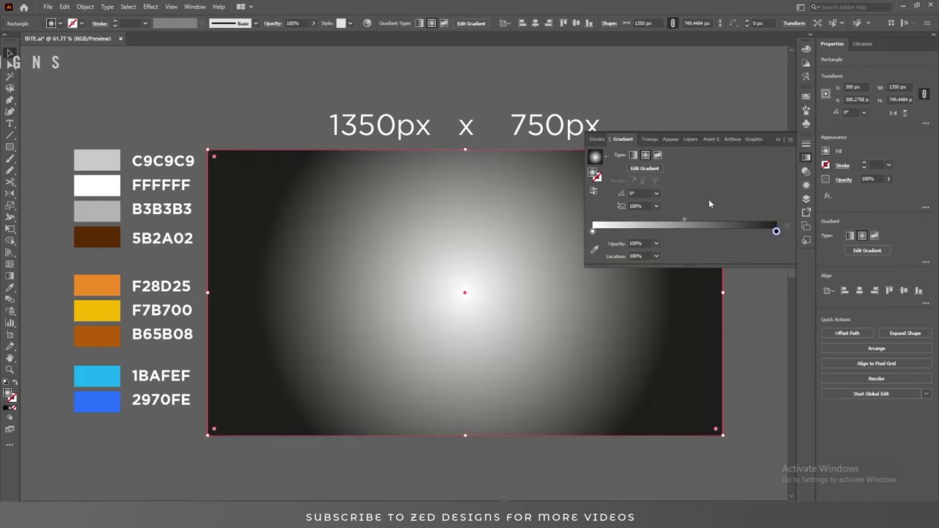
pyautogui.click(777, 232)
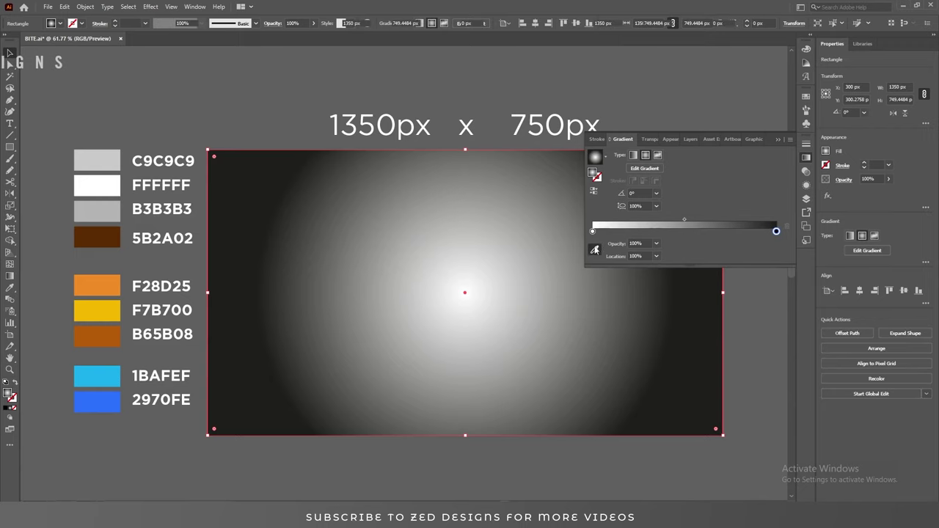
pyautogui.click(96, 400)
pyautogui.click(593, 219)
pyautogui.click(101, 379)
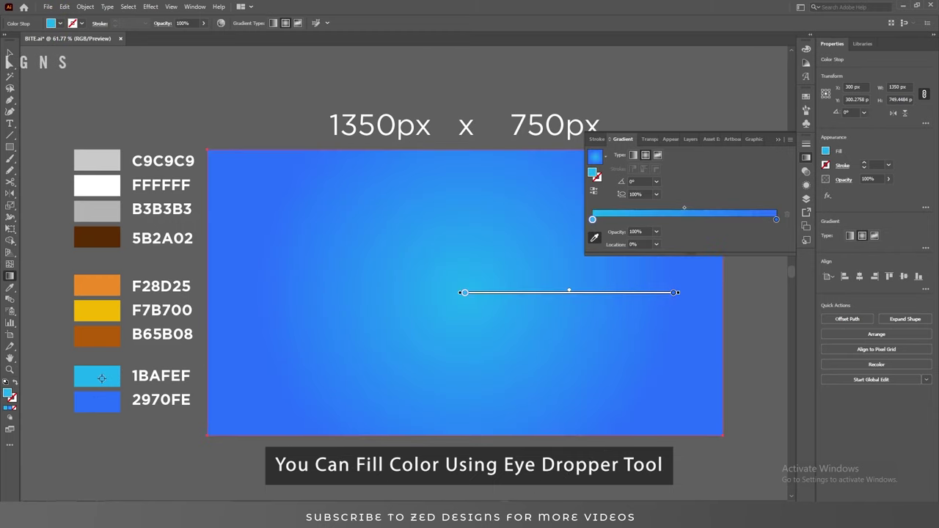
pyautogui.press('v')
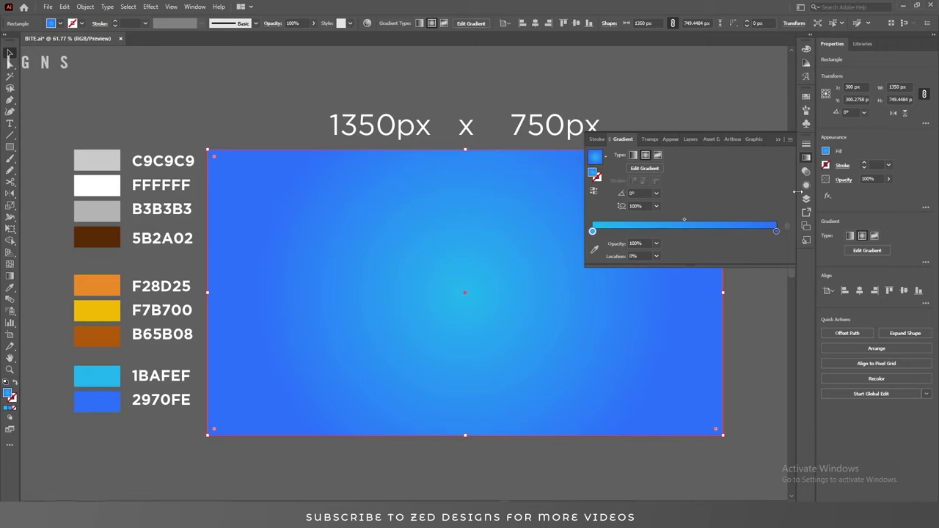
# Step: Deselect the background rectangle and make the TEXT layer active
pyautogui.click(806, 185)
pyautogui.click(806, 200)
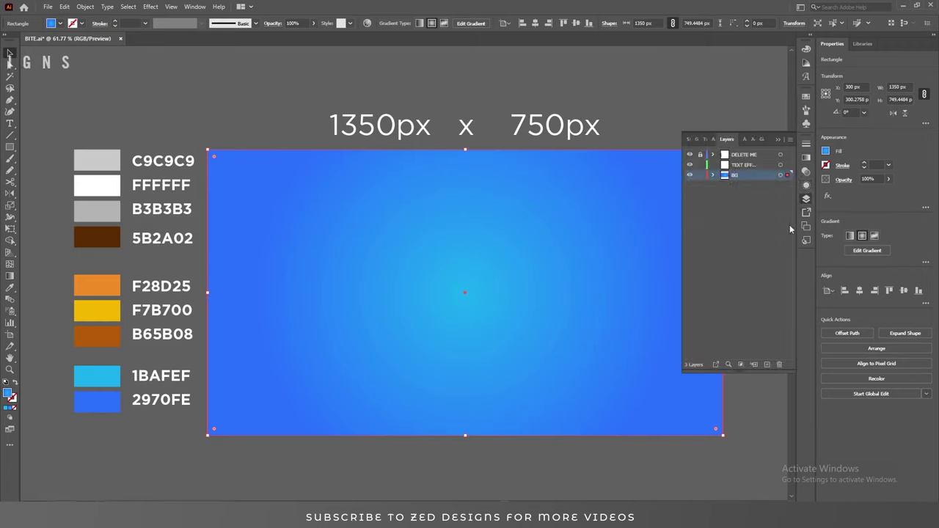
pyautogui.click(703, 196)
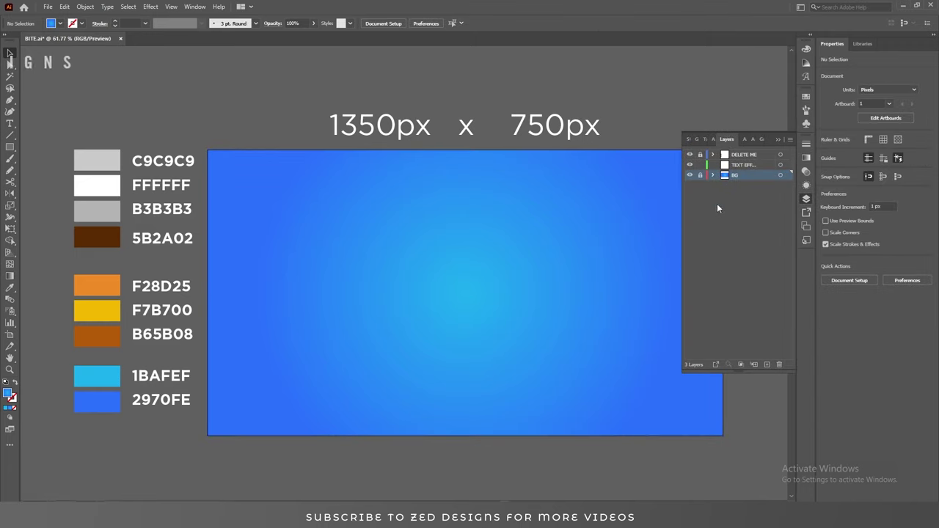
pyautogui.click(742, 166)
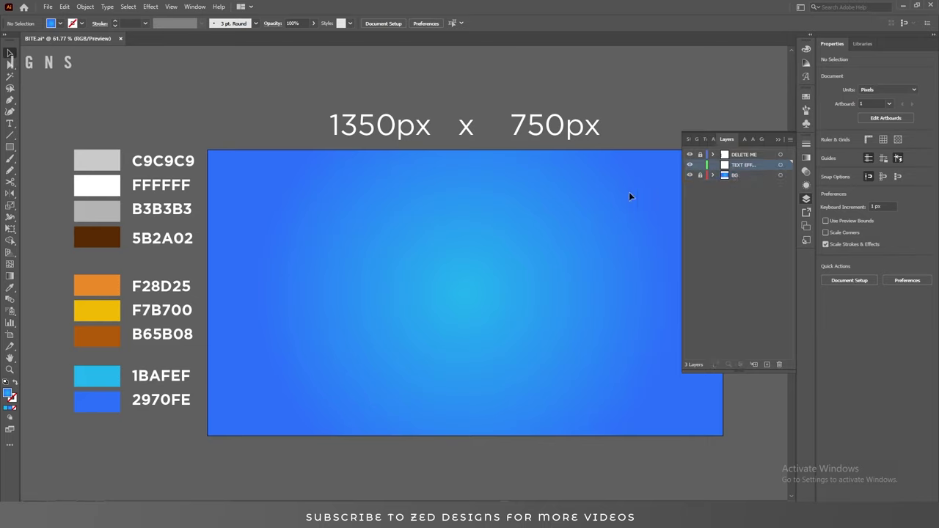
# Step: Add the text BITE! and centre it horizontally and vertically on the artboard
pyautogui.click(773, 140)
pyautogui.press('t')
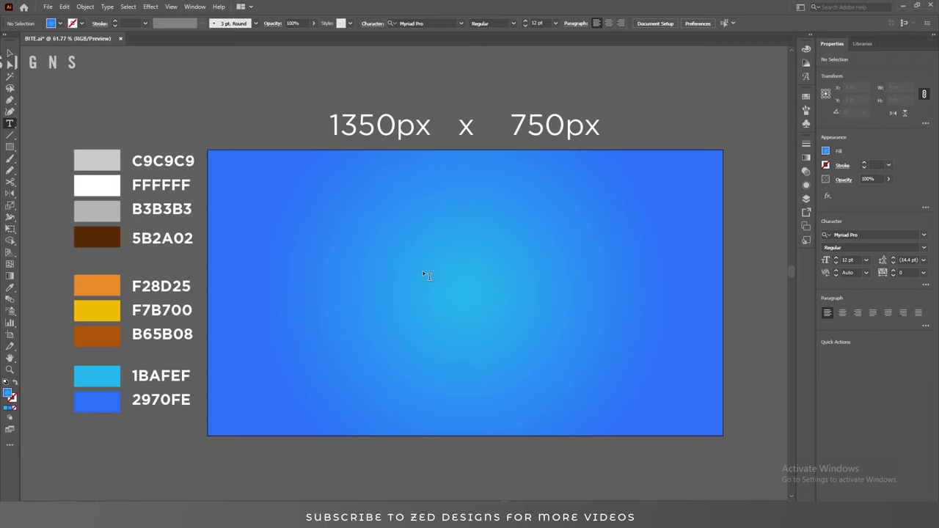
pyautogui.click(424, 272)
pyautogui.press('BackSpace')
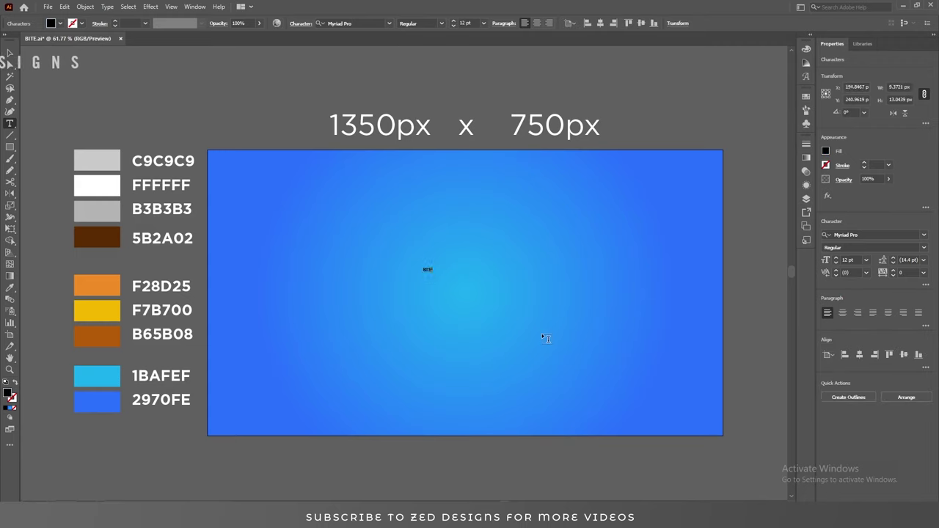
pyautogui.click(10, 54)
pyautogui.click(538, 23)
pyautogui.click(621, 23)
pyautogui.click(661, 22)
# Step: Set BITE! to 300 pt ObelixPro Regular and re-centre it on the artboard
pyautogui.click(465, 24)
pyautogui.write('3')
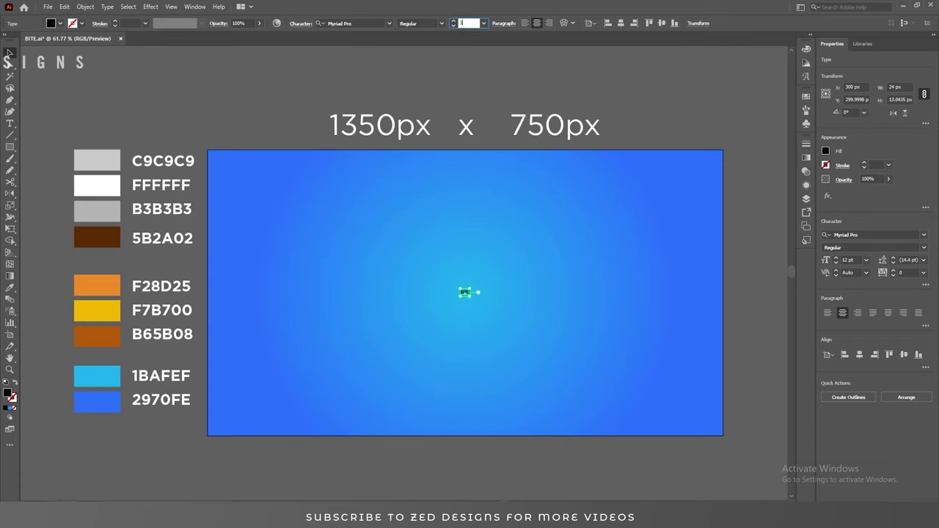
pyautogui.write('00')
pyautogui.press('Return')
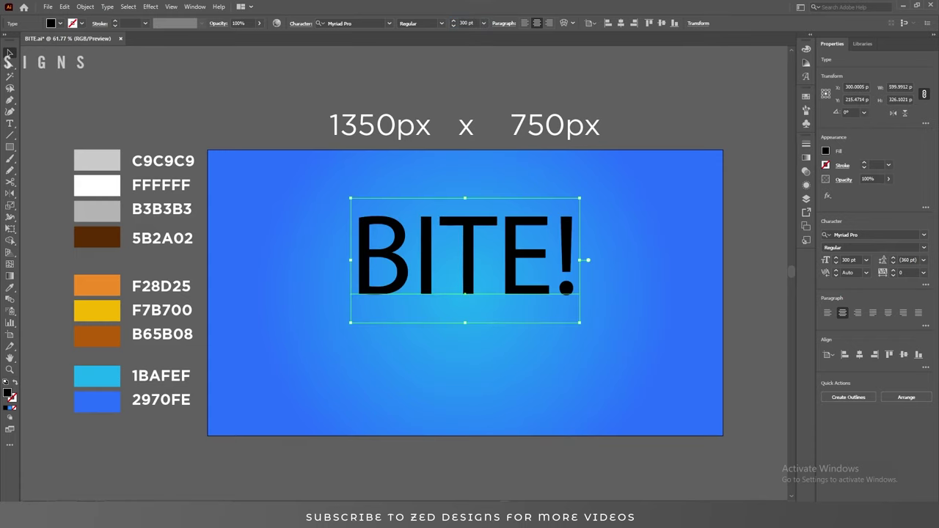
pyautogui.click(371, 24)
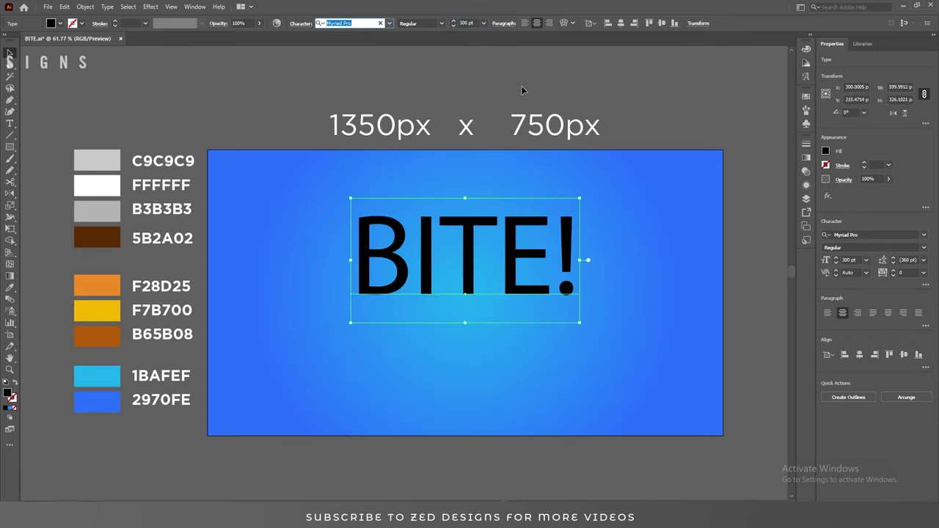
pyautogui.write('OBE')
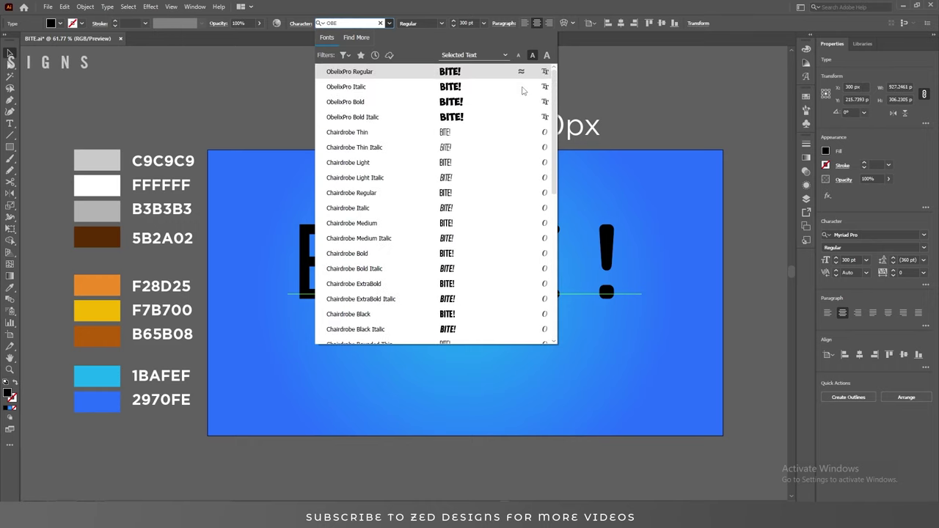
pyautogui.click(514, 71)
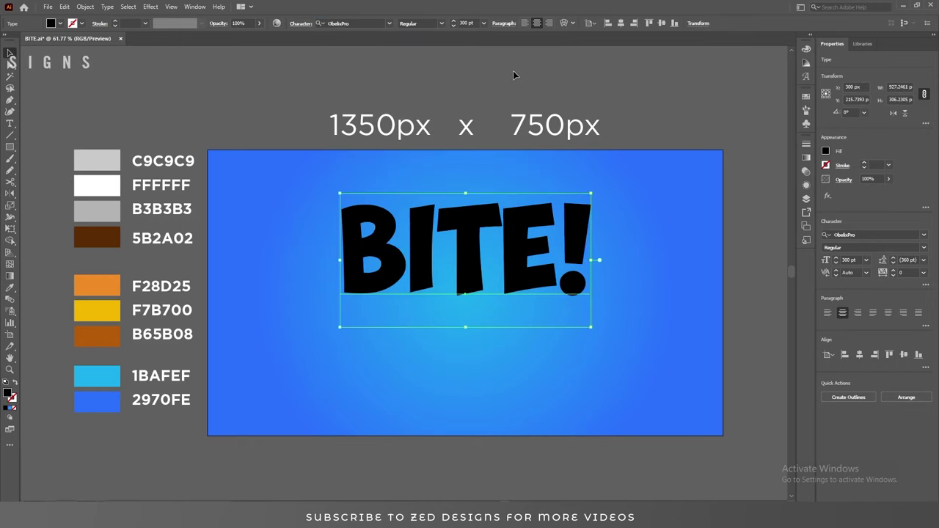
pyautogui.click(621, 23)
pyautogui.click(661, 23)
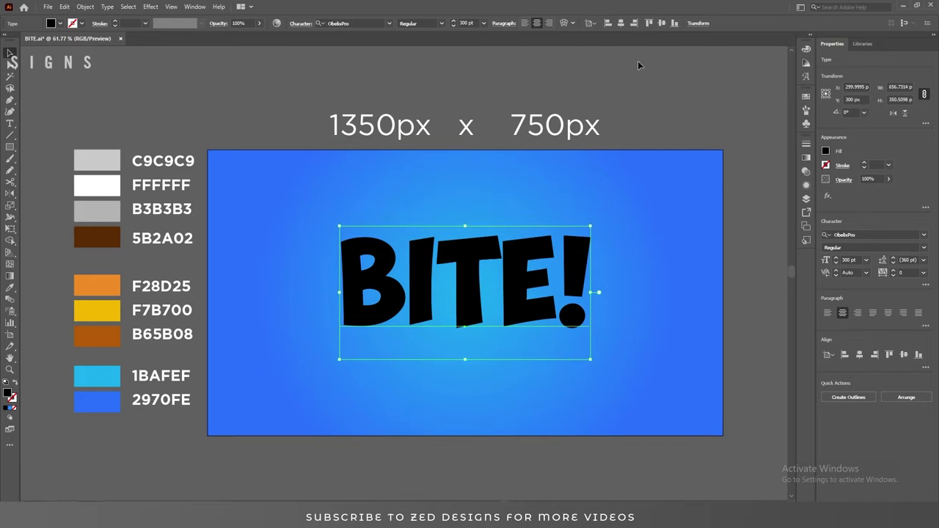
# Step: Set BITE!'s character fill to None and give it a new black Appearance fill
pyautogui.click(15, 412)
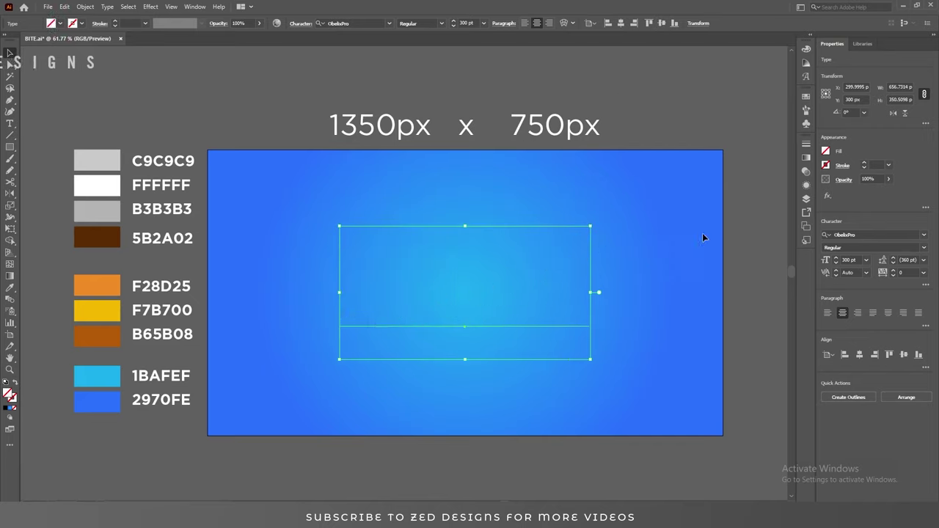
pyautogui.click(806, 186)
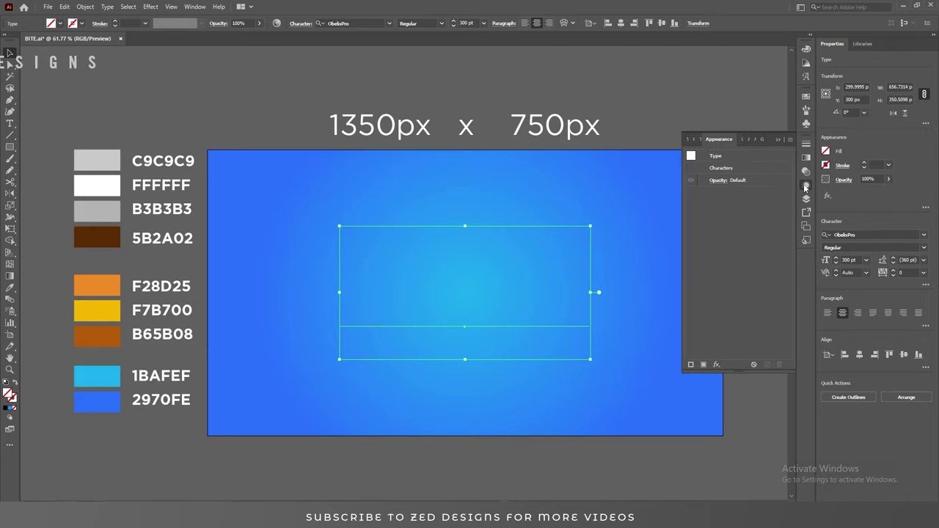
pyautogui.click(704, 365)
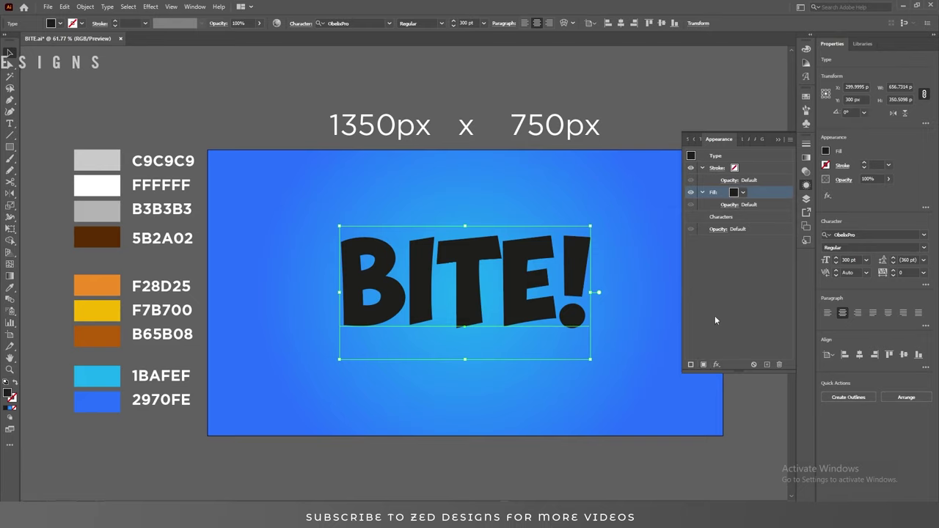
pyautogui.click(701, 193)
pyautogui.click(702, 168)
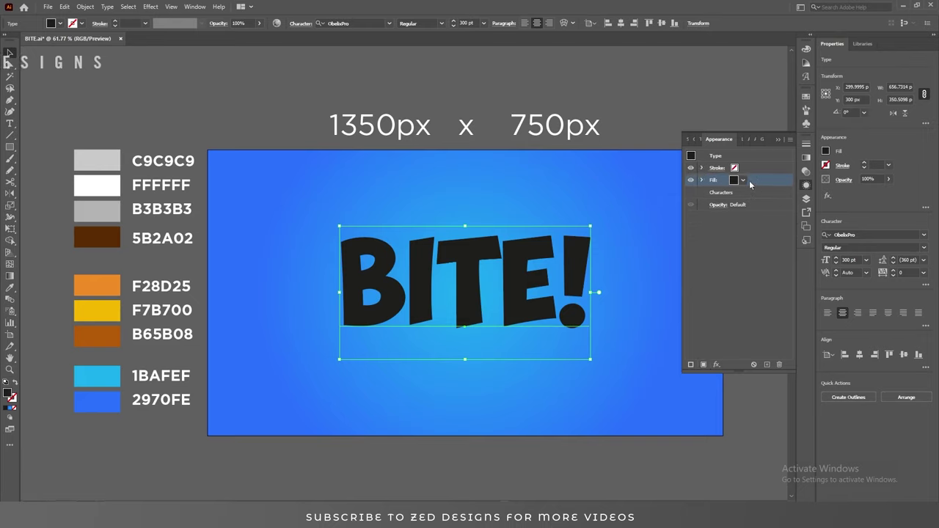
pyautogui.click(807, 156)
pyautogui.click(702, 156)
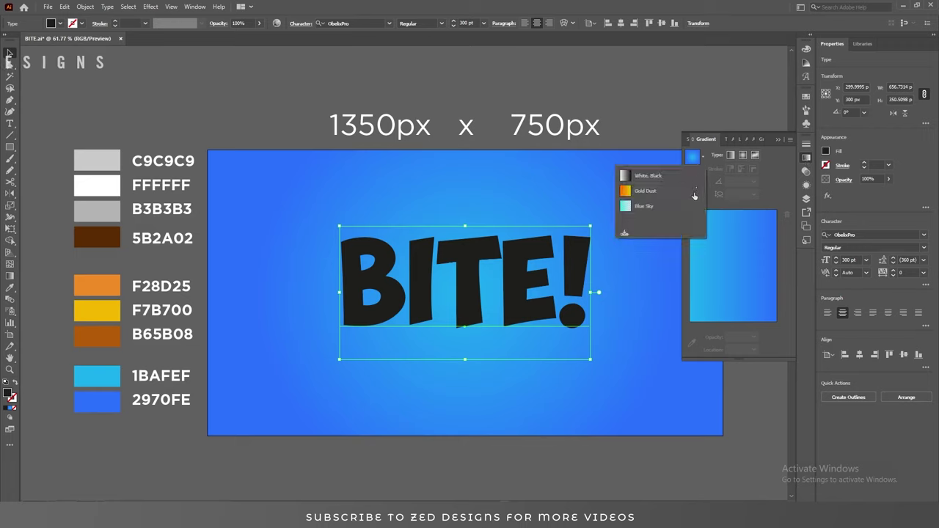
# Step: Fill BITE! with a -90° gradient running from white to light grey C9C9C9
pyautogui.click(646, 175)
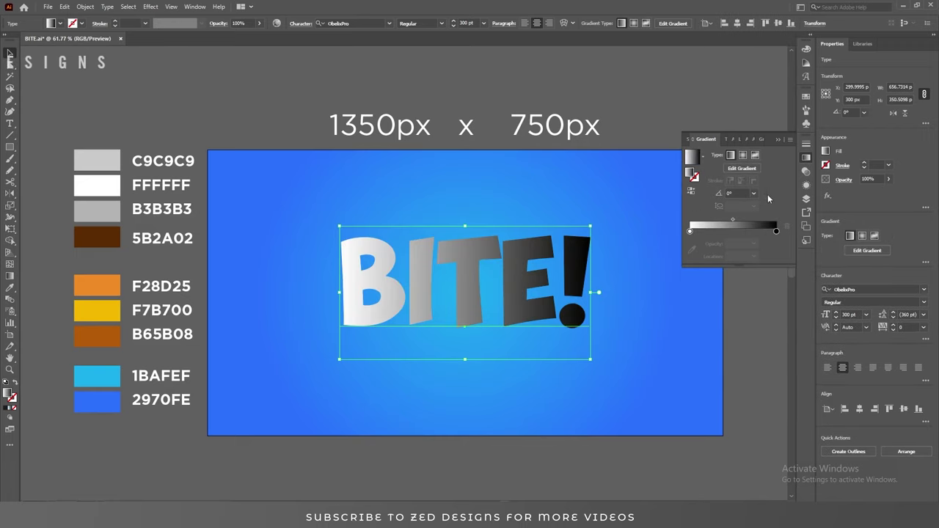
pyautogui.click(754, 193)
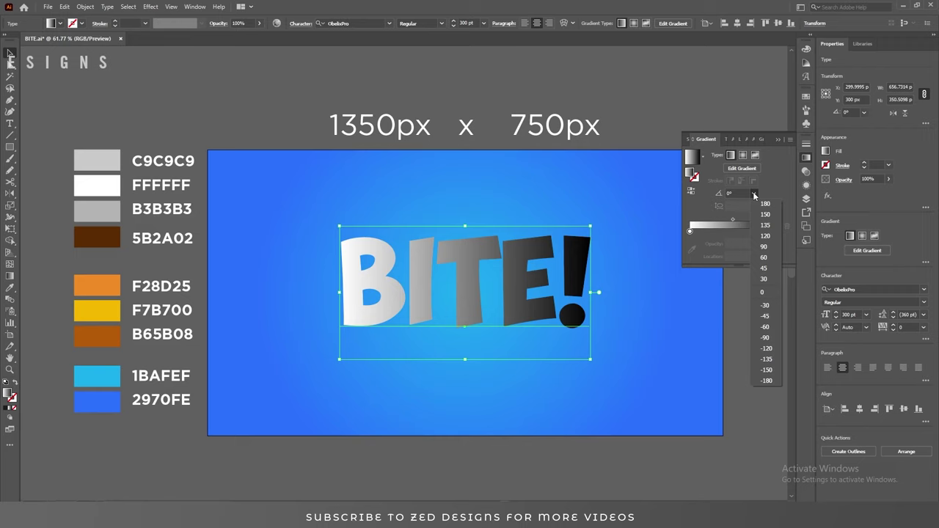
pyautogui.click(763, 338)
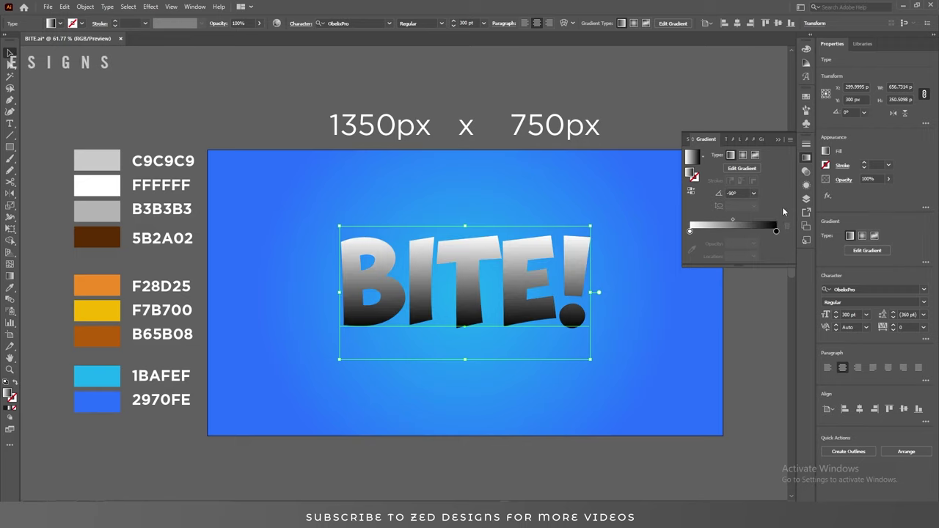
pyautogui.click(778, 232)
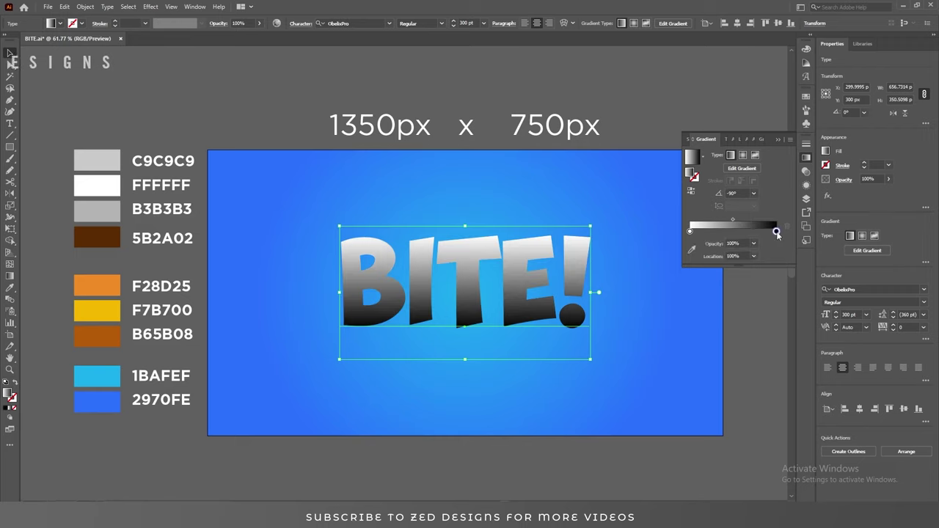
pyautogui.click(694, 250)
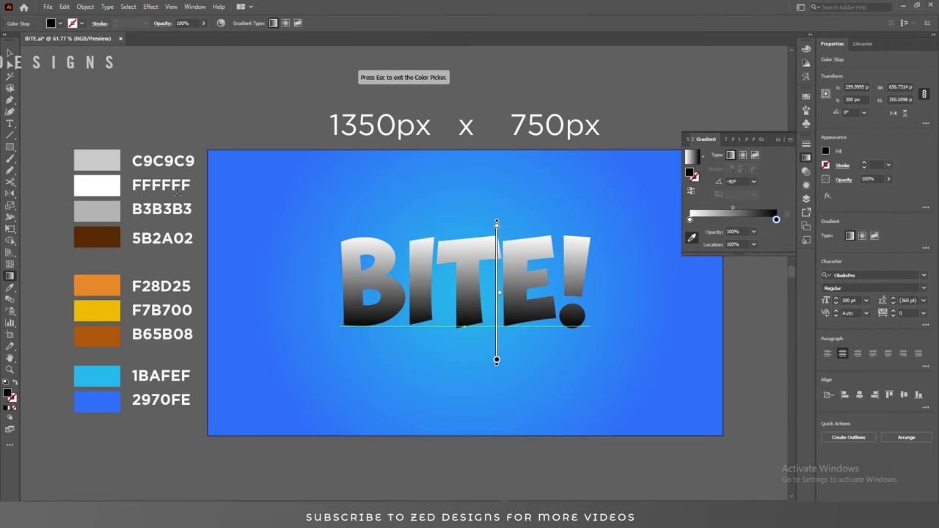
pyautogui.click(92, 162)
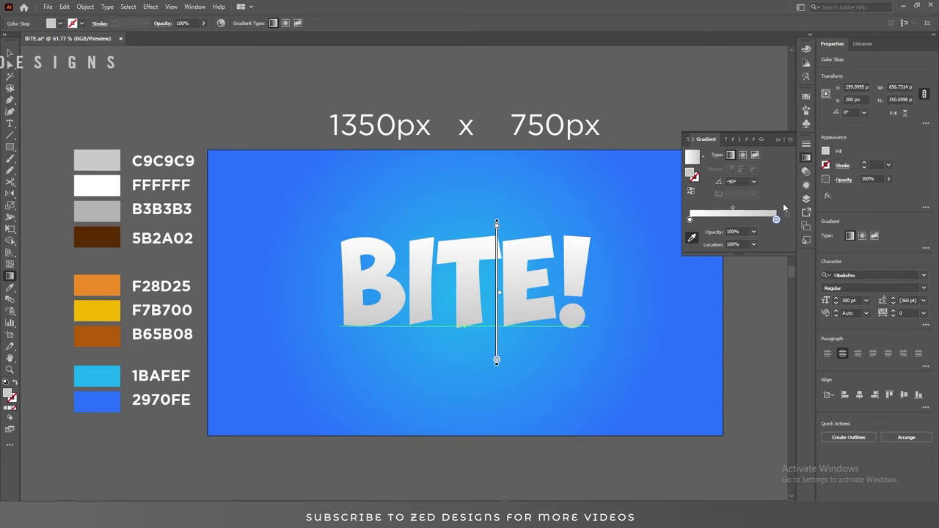
pyautogui.press('Escape')
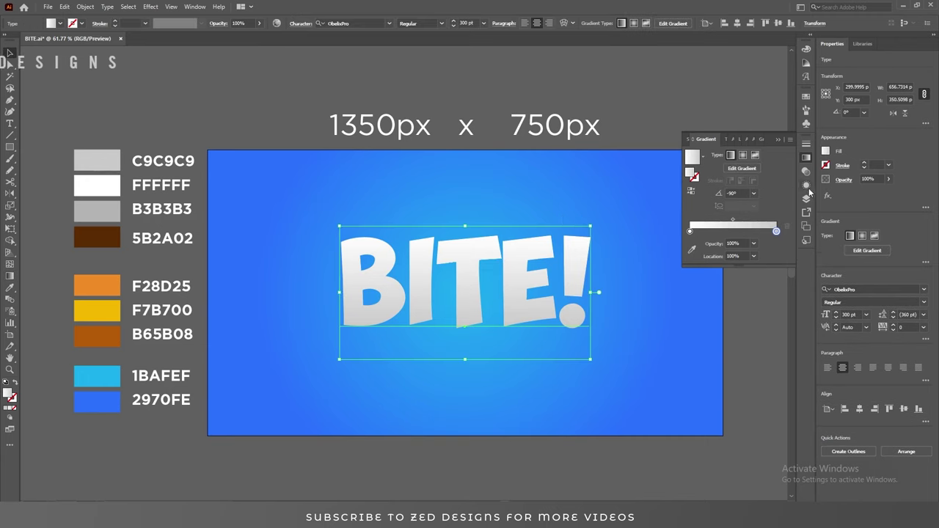
# Step: Add a second fill to BITE! in the Appearance panel
pyautogui.click(807, 185)
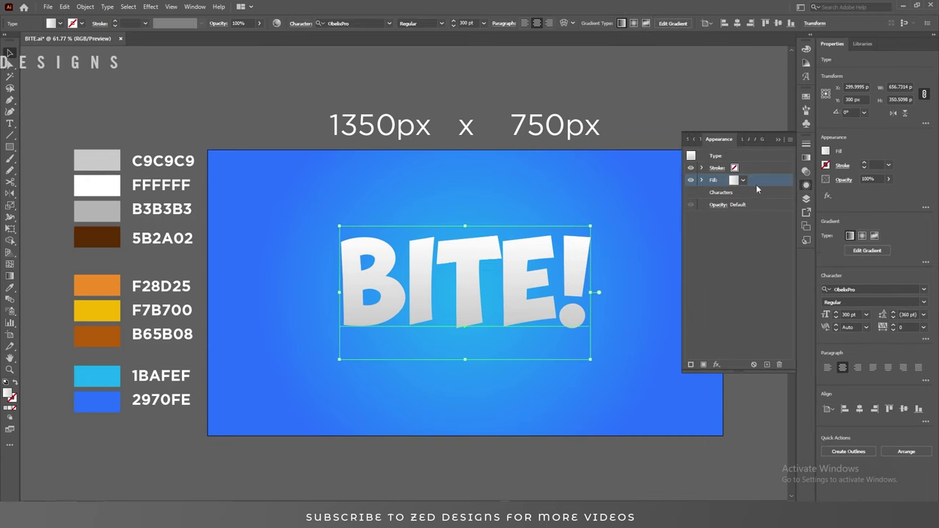
pyautogui.click(750, 181)
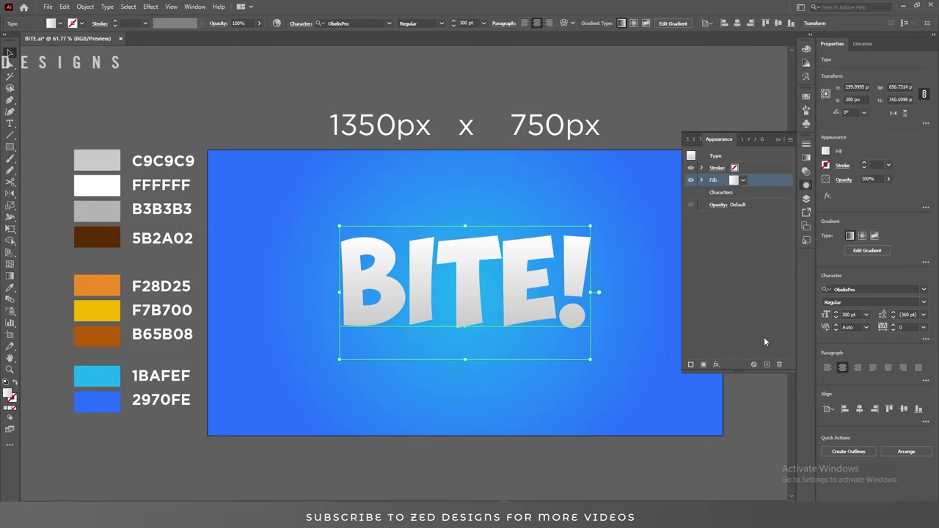
pyautogui.click(767, 365)
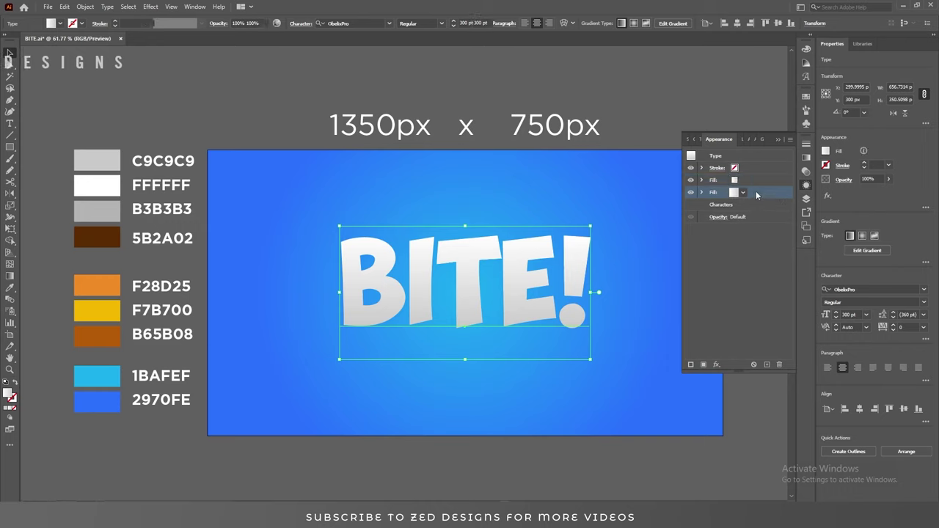
# Step: Make the newly added fill solid white
pyautogui.click(754, 192)
pyautogui.click(742, 192)
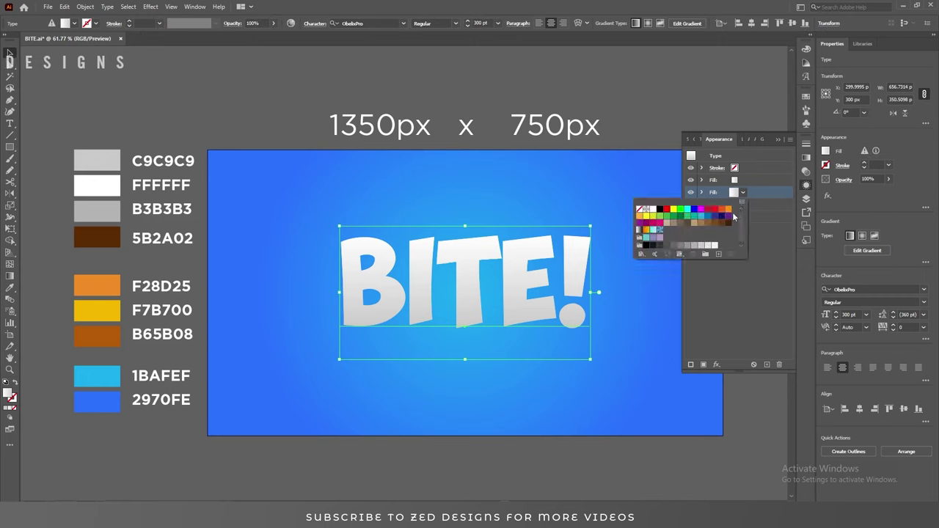
pyautogui.click(651, 210)
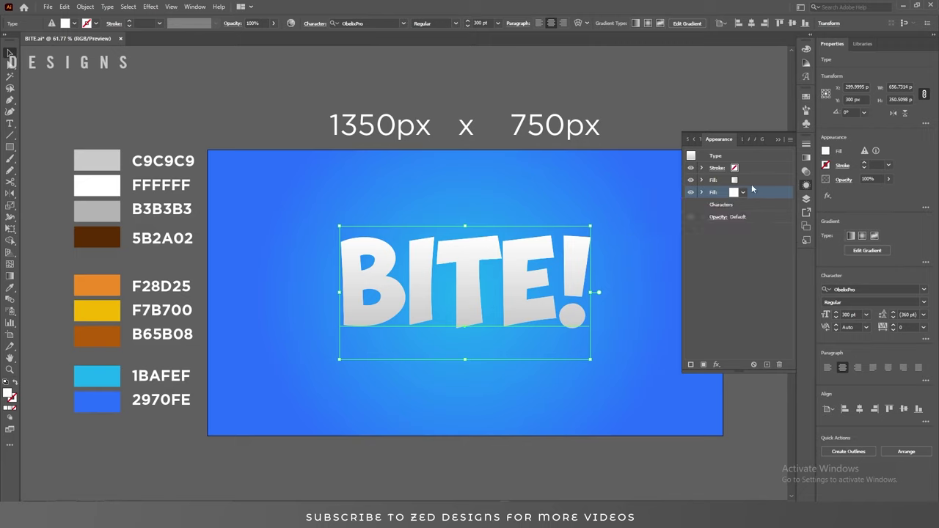
# Step: Apply a -3 px Offset Path to the gradient fill so a thin white rim shows
pyautogui.click(755, 180)
pyautogui.click(718, 366)
pyautogui.moveTo(763, 183)
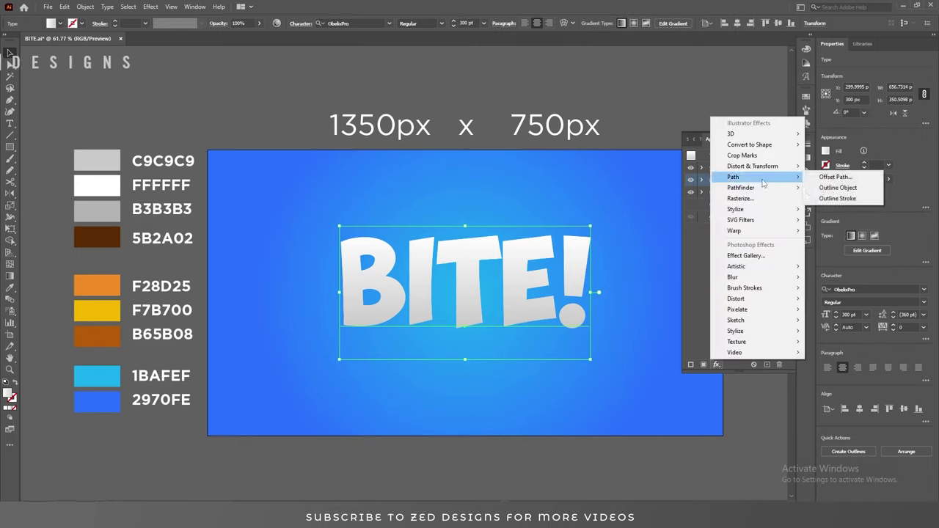
pyautogui.click(836, 177)
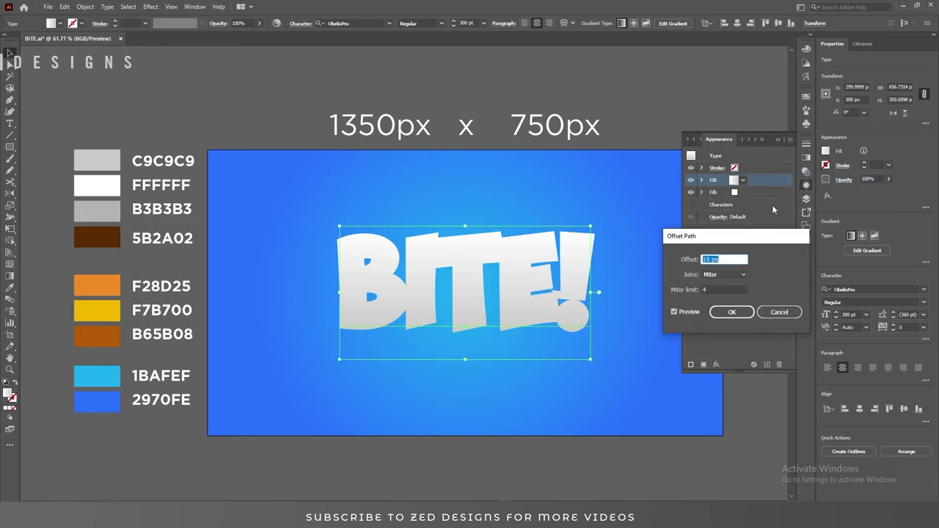
pyautogui.write('-3')
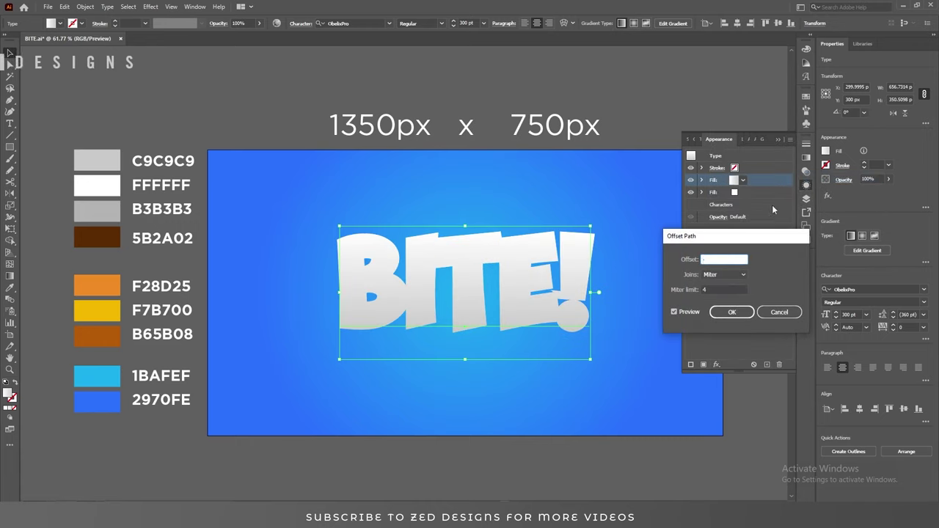
pyautogui.press('Tab')
pyautogui.click(731, 312)
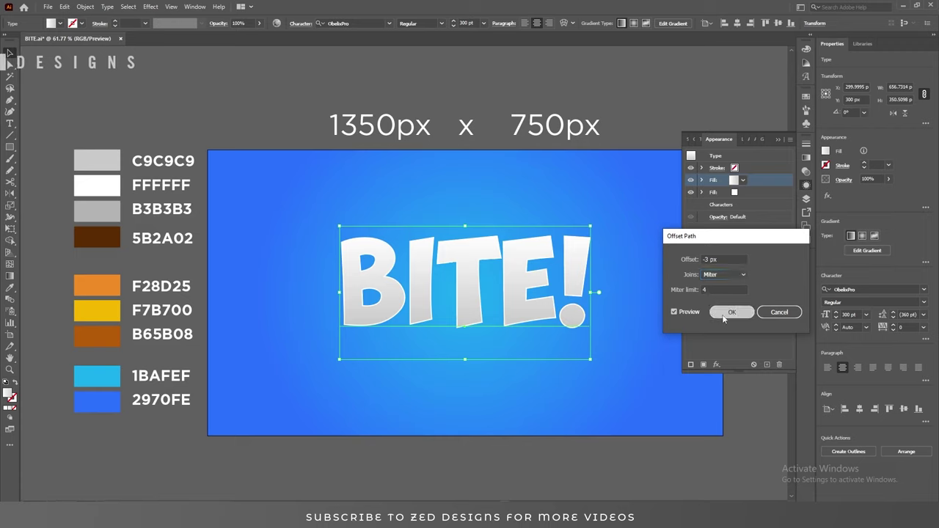
pyautogui.click(761, 179)
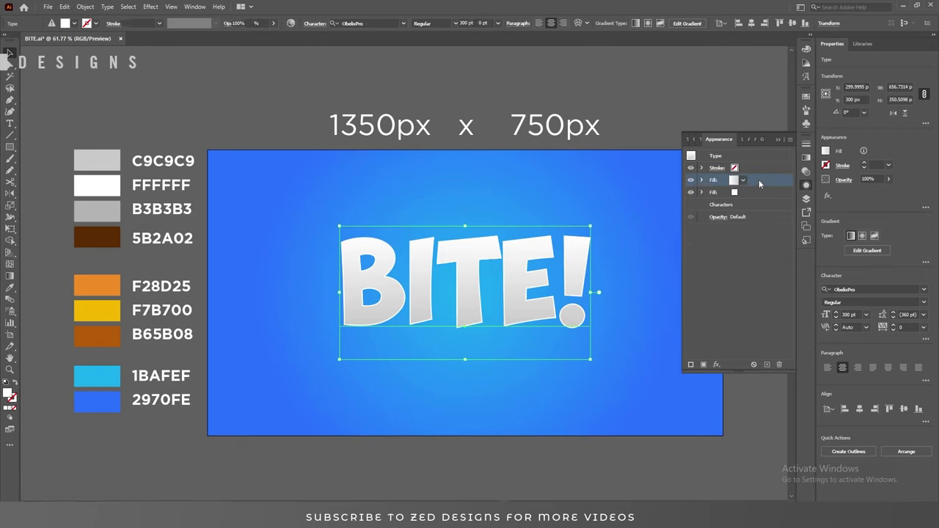
pyautogui.click(717, 364)
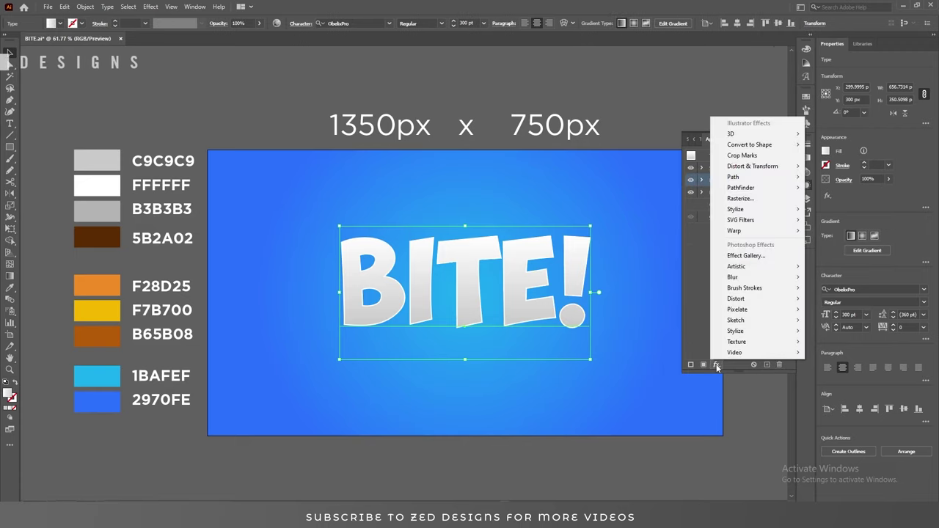
# Step: Add a Transform effect moving the fill 3 px right and 3 px down
pyautogui.moveTo(763, 166)
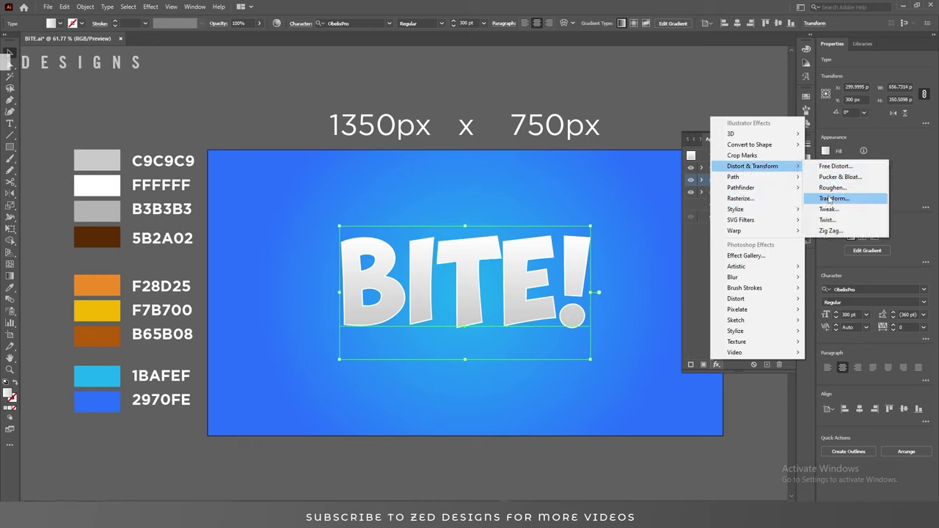
pyautogui.click(831, 199)
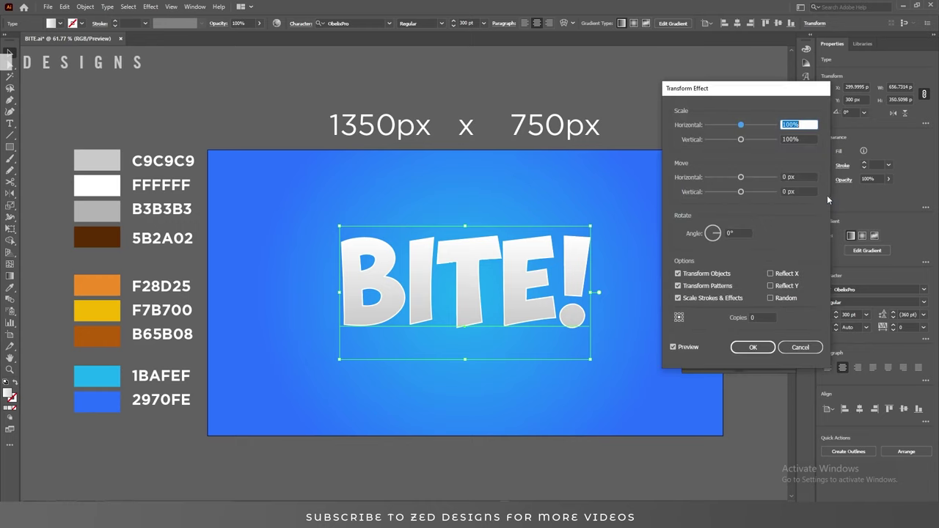
pyautogui.click(803, 177)
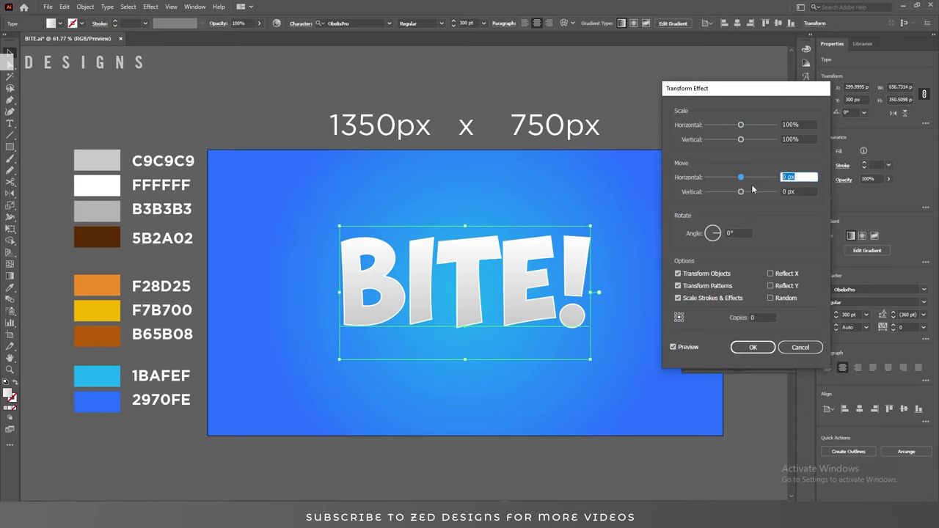
pyautogui.write('3')
pyautogui.press('Tab')
pyautogui.write('3')
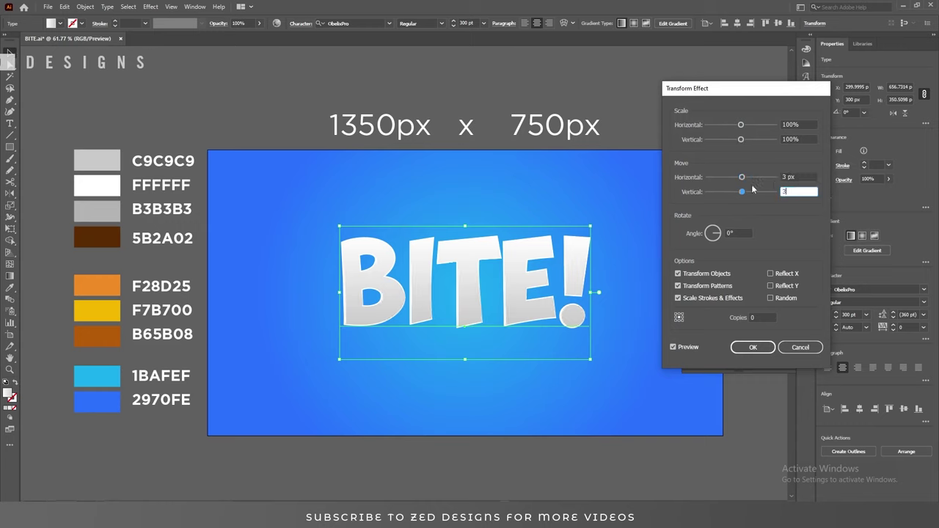
pyautogui.press('Tab')
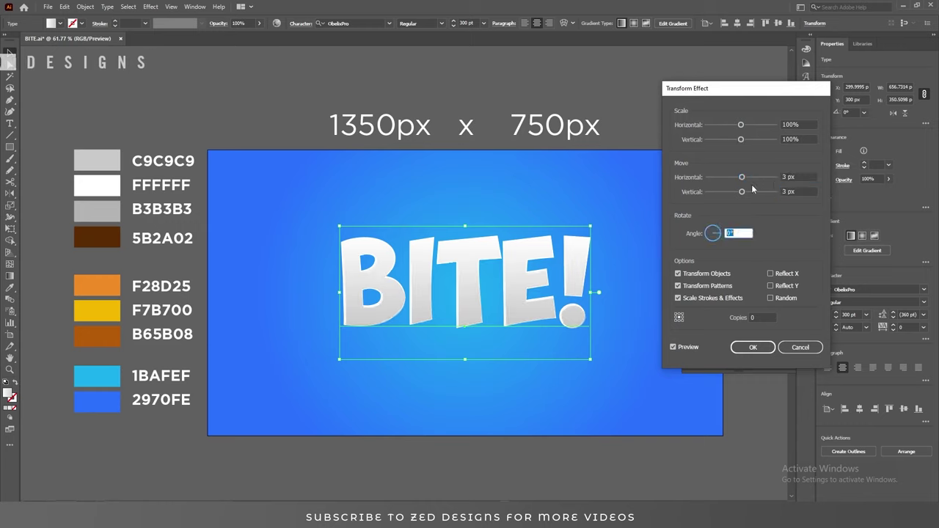
pyautogui.click(753, 348)
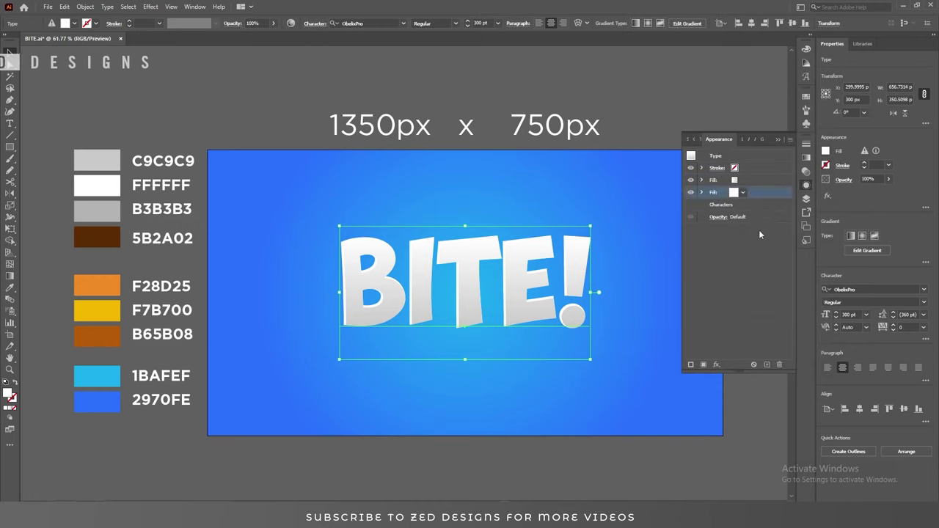
# Step: Duplicate the fill and colour the bottom copy grey B3B3B3
pyautogui.click(767, 365)
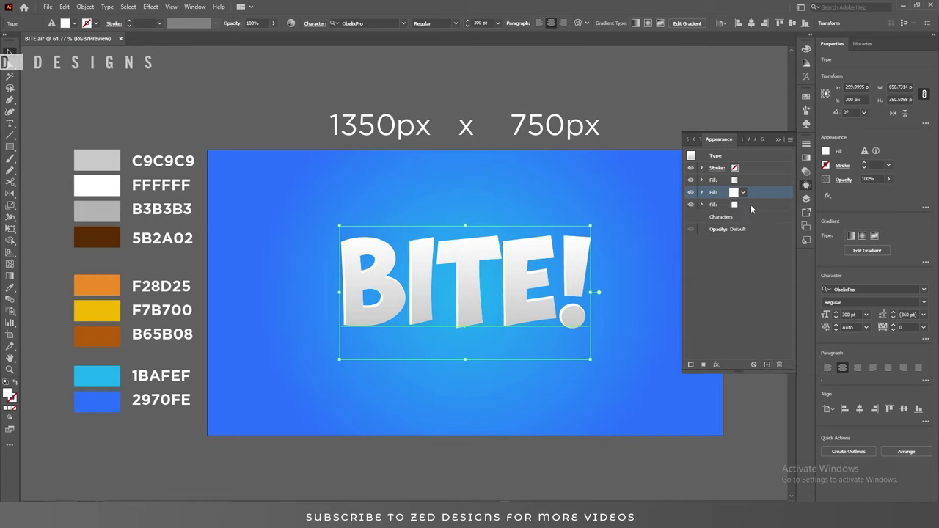
pyautogui.click(752, 206)
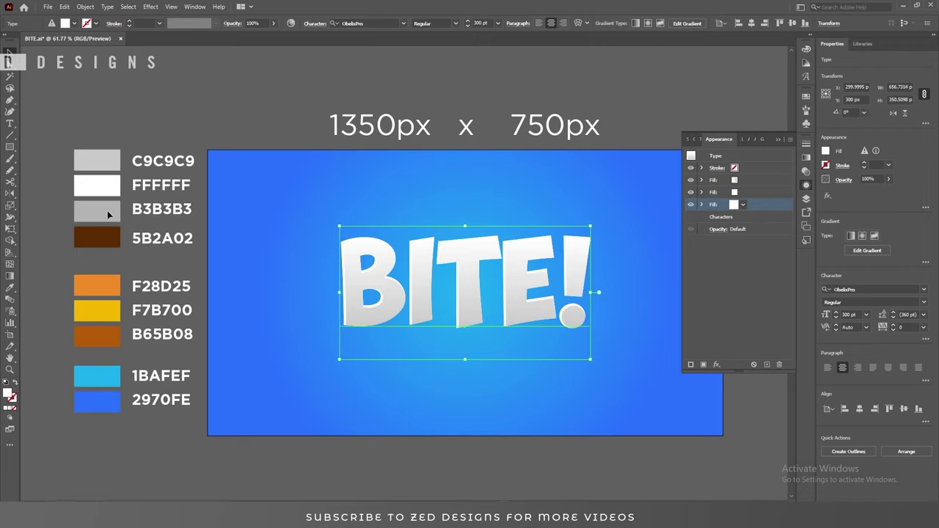
pyautogui.click(7, 289)
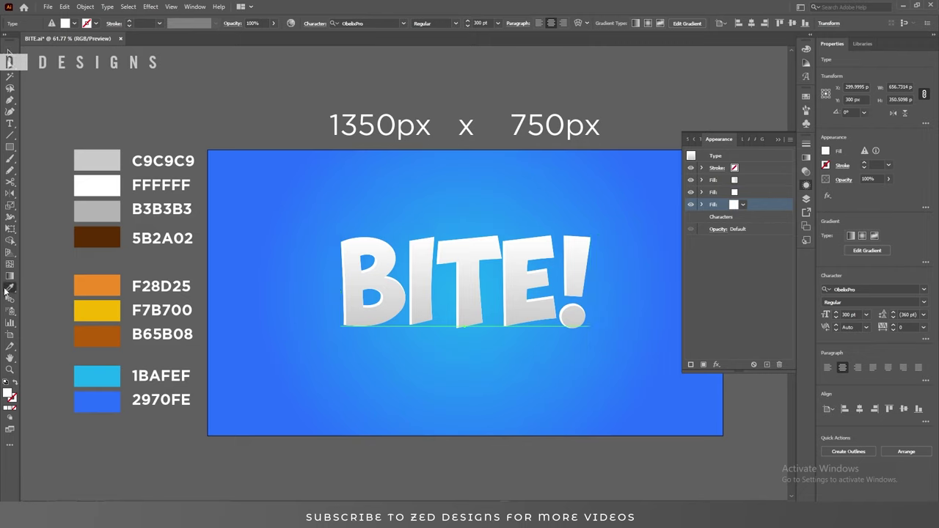
pyautogui.click(83, 216)
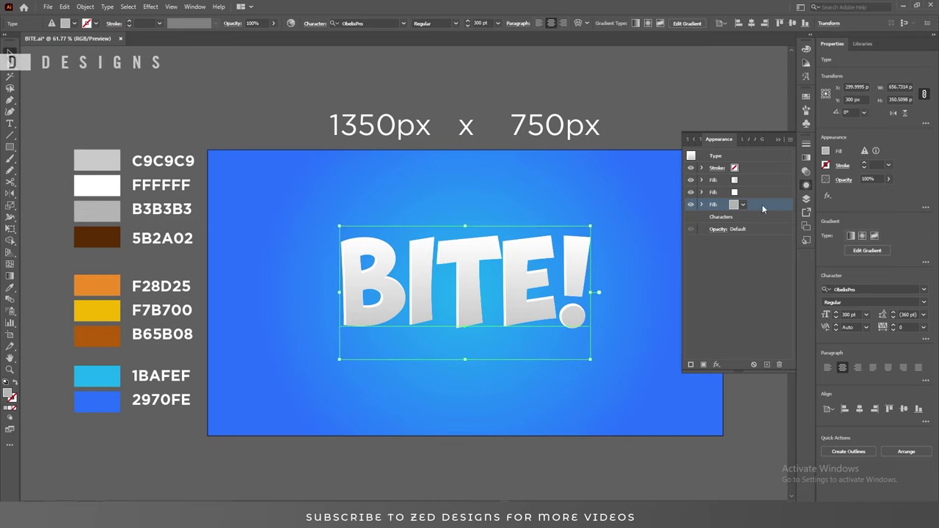
# Step: Give the grey fill a Transform effect of -0.5 px horizontal, 0.5 px vertical, 30 copies
pyautogui.click(717, 364)
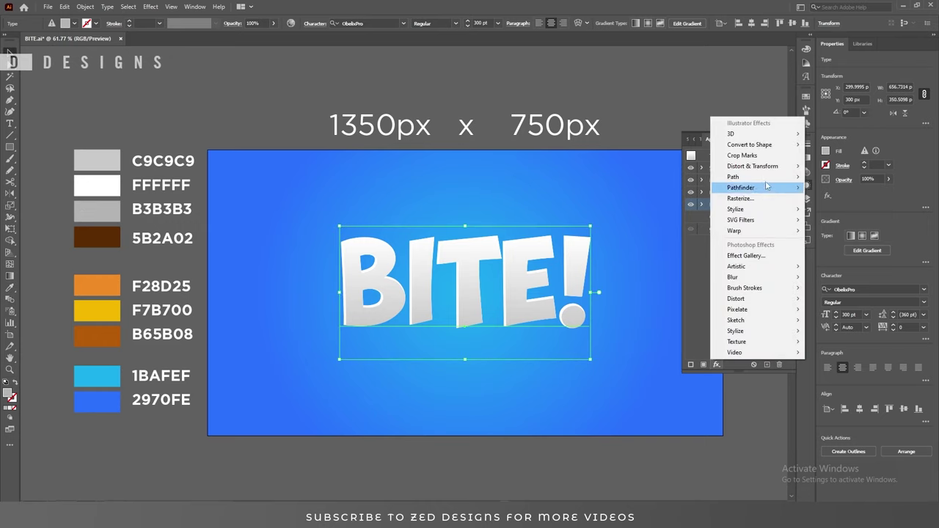
pyautogui.moveTo(771, 173)
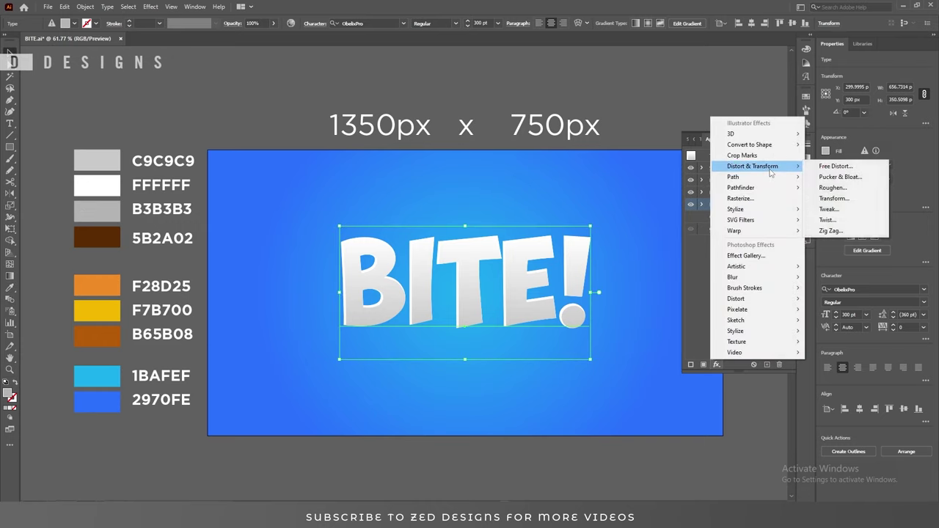
pyautogui.click(841, 196)
pyautogui.press('Tab')
pyautogui.press('Tab')
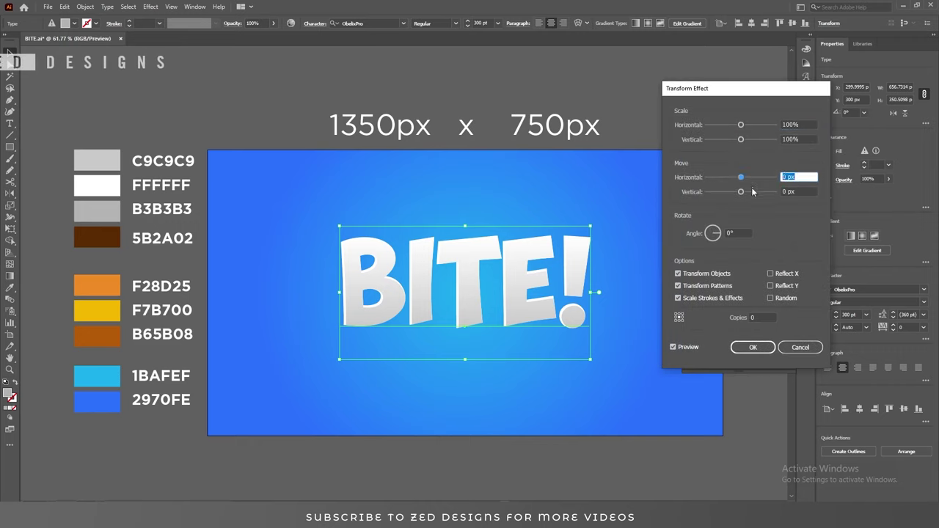
pyautogui.write('-0')
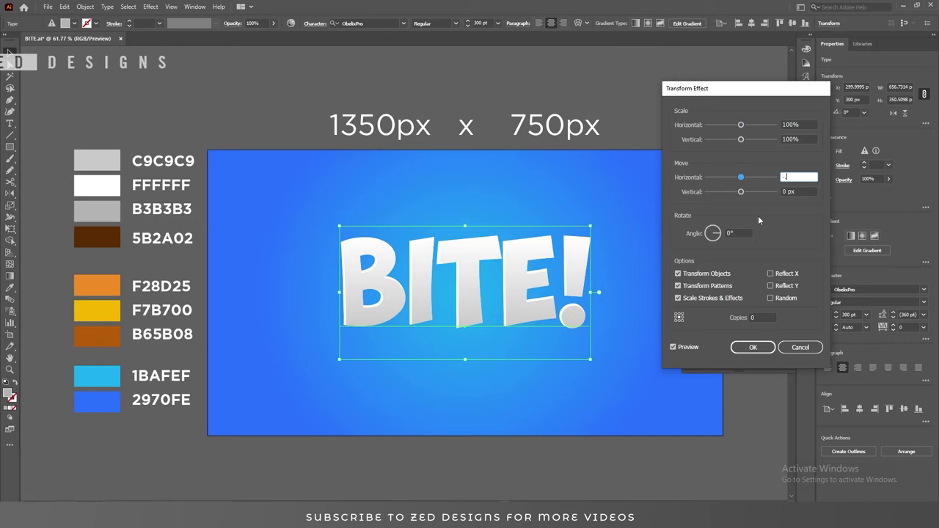
pyautogui.write('.5')
pyautogui.press('Tab')
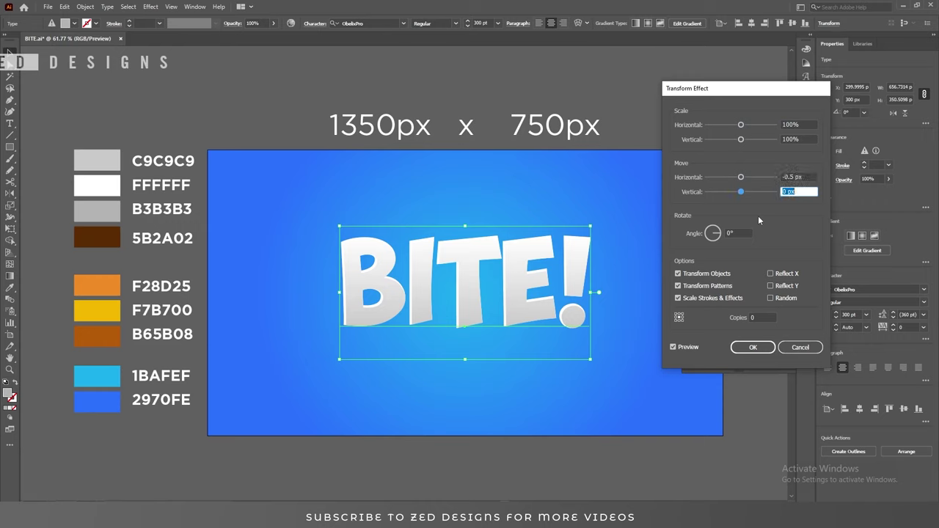
pyautogui.write('.5')
pyautogui.press('Tab')
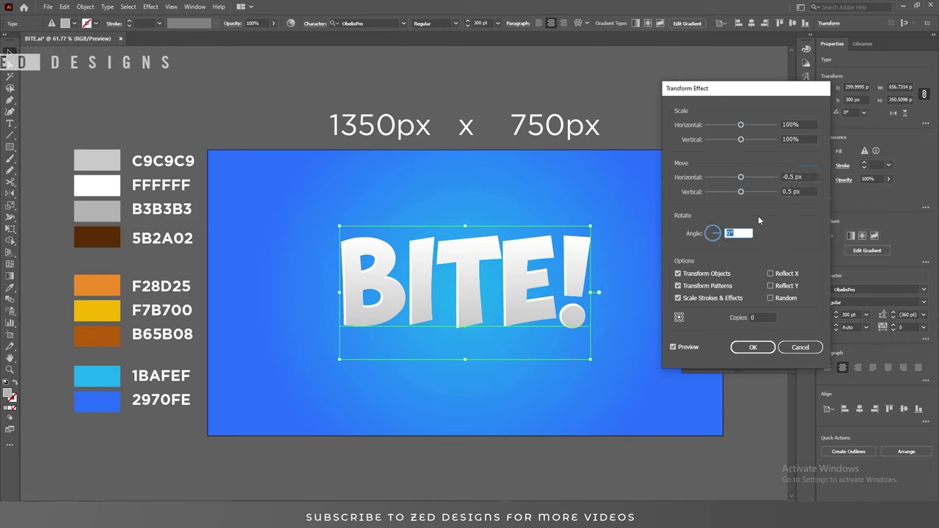
pyautogui.click(761, 317)
pyautogui.write('30')
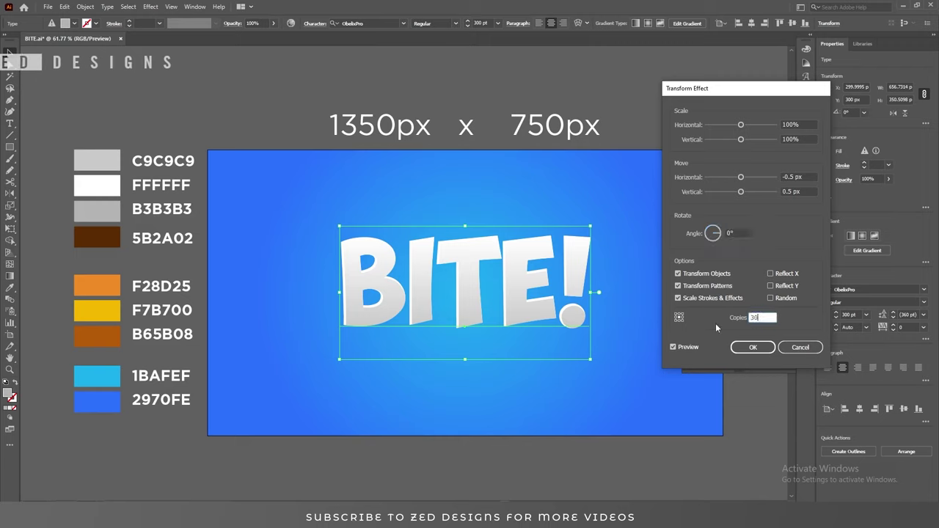
pyautogui.press('Tab')
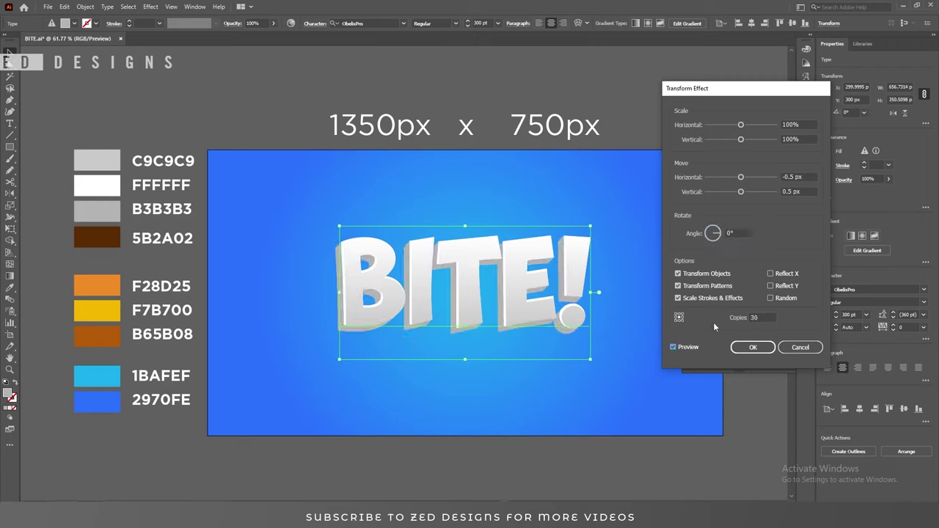
pyautogui.click(752, 350)
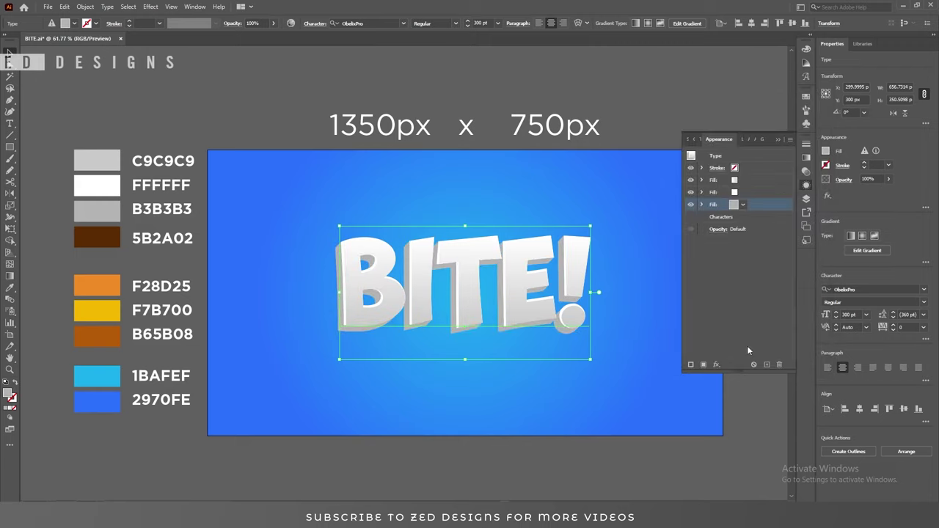
# Step: Duplicate the white fill and move the copy to the bottom of the Appearance stack
pyautogui.click(747, 193)
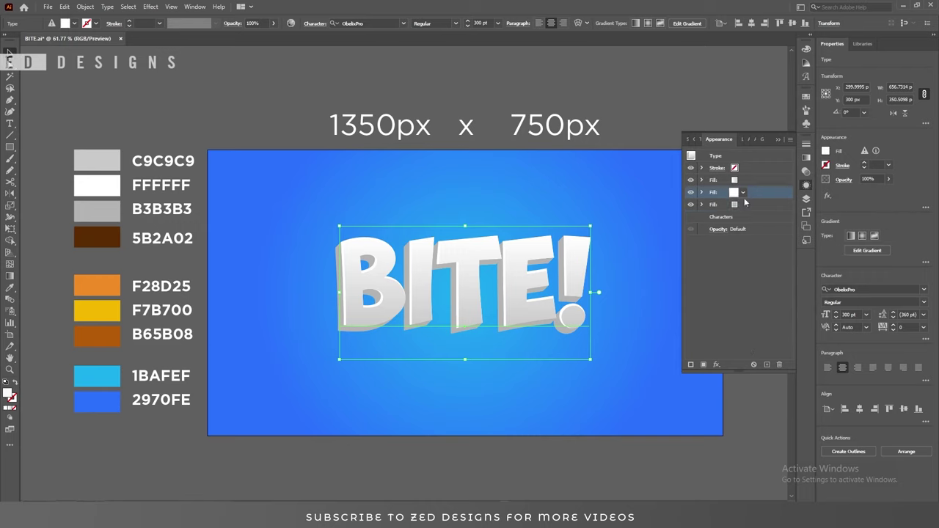
pyautogui.click(768, 365)
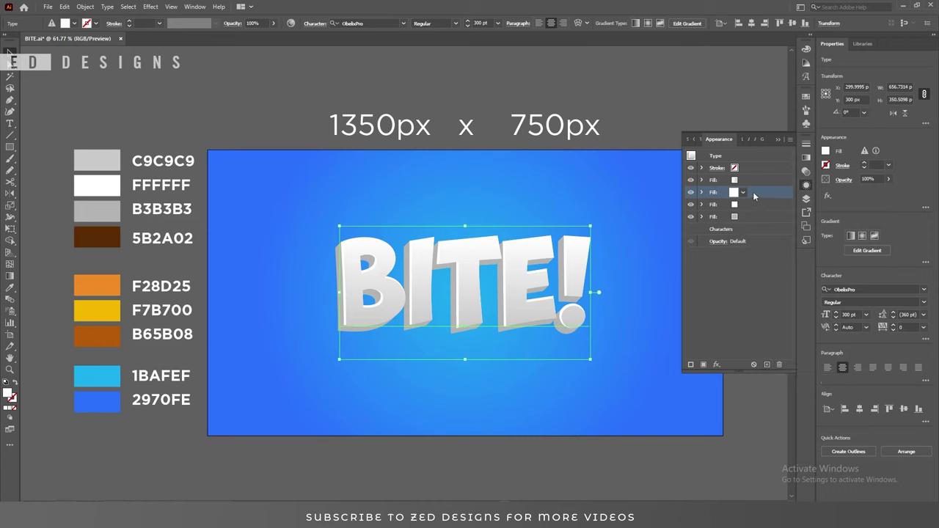
pyautogui.moveTo(754, 196); pyautogui.dragTo(745, 221)
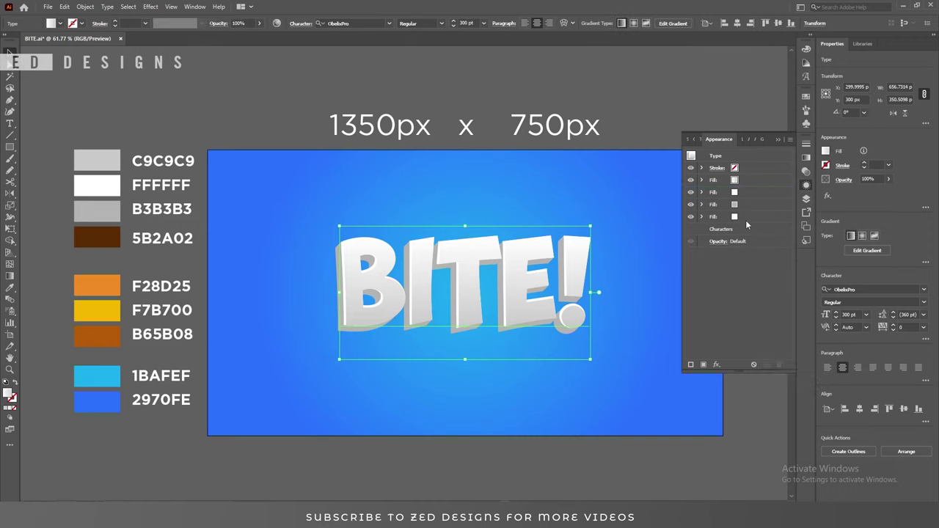
pyautogui.click(748, 216)
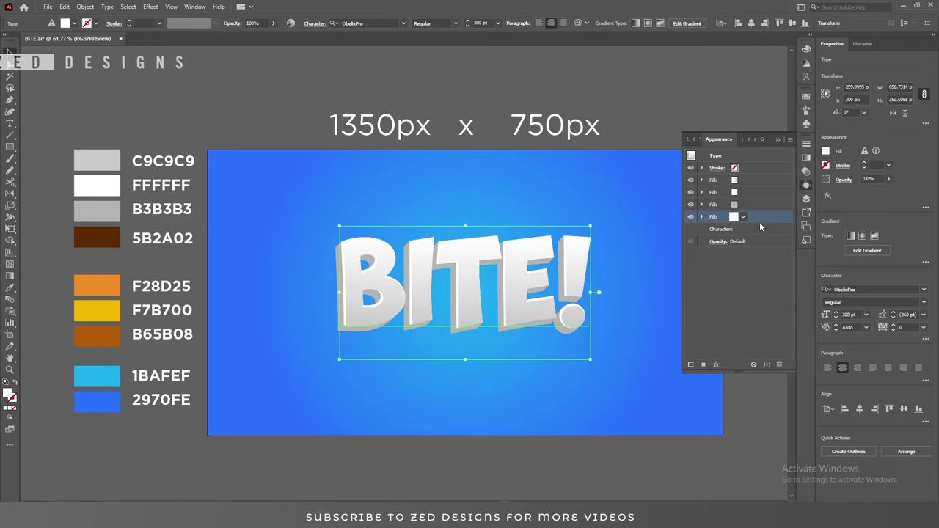
# Step: Add a Transform effect shifting the bottom white fill -18 px horizontally and 18 px vertically
pyautogui.click(717, 364)
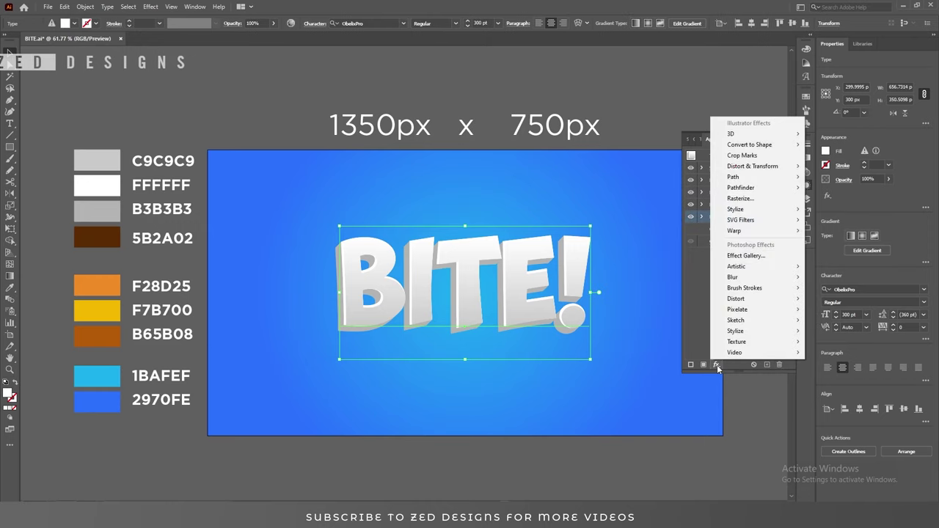
pyautogui.moveTo(776, 169)
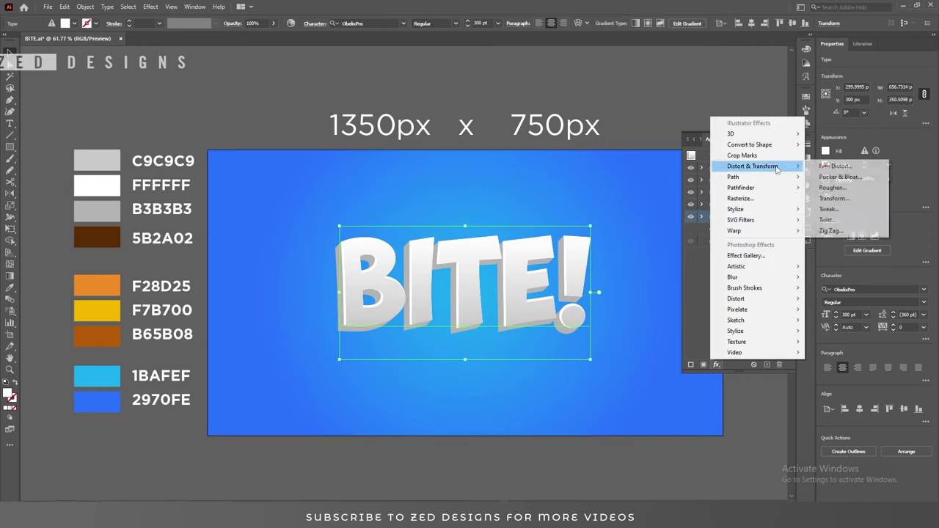
pyautogui.click(833, 199)
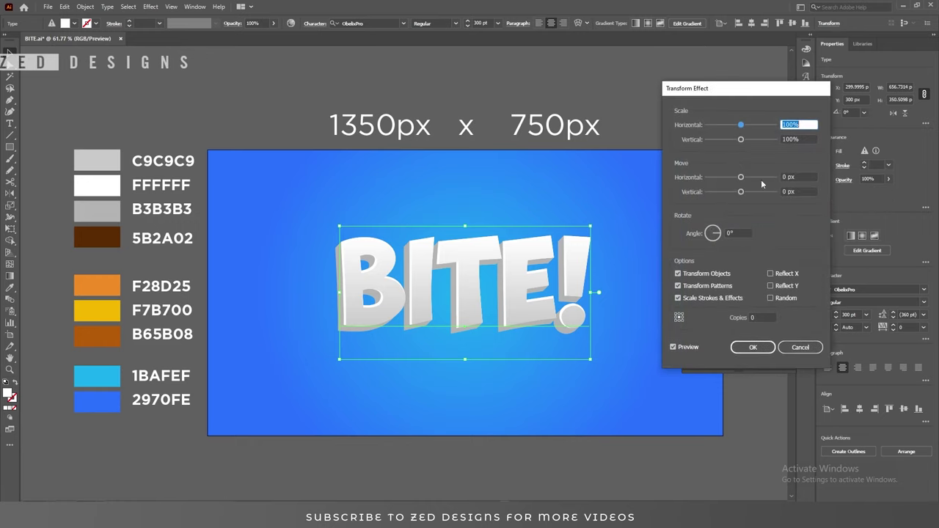
pyautogui.click(808, 178)
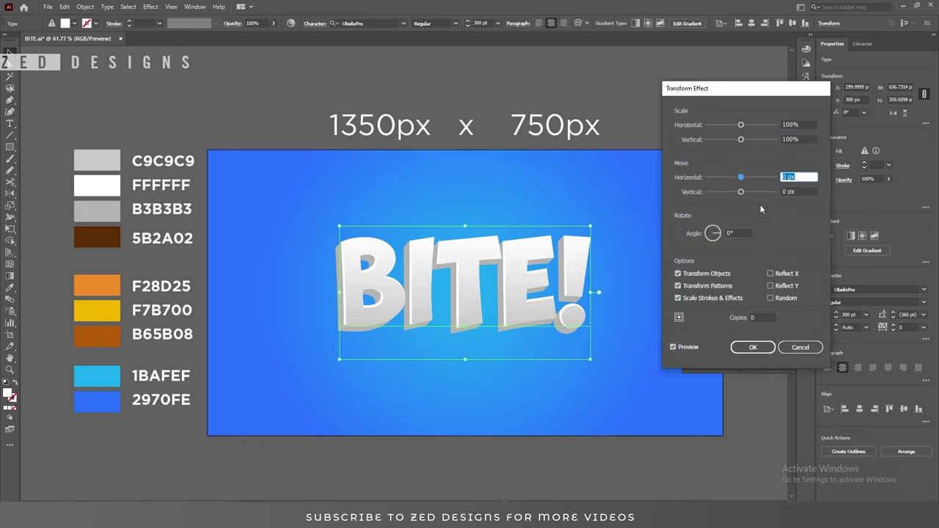
pyautogui.write('-15')
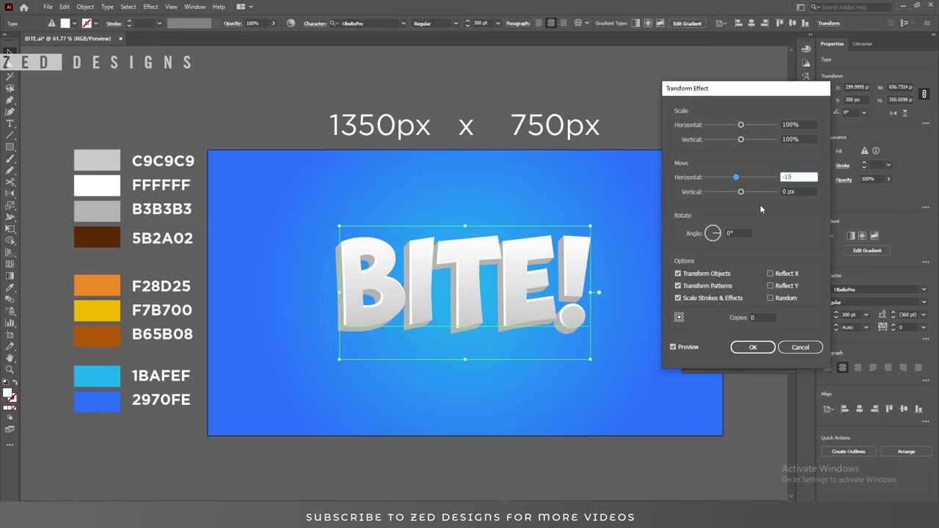
pyautogui.press('Tab')
pyautogui.write('1')
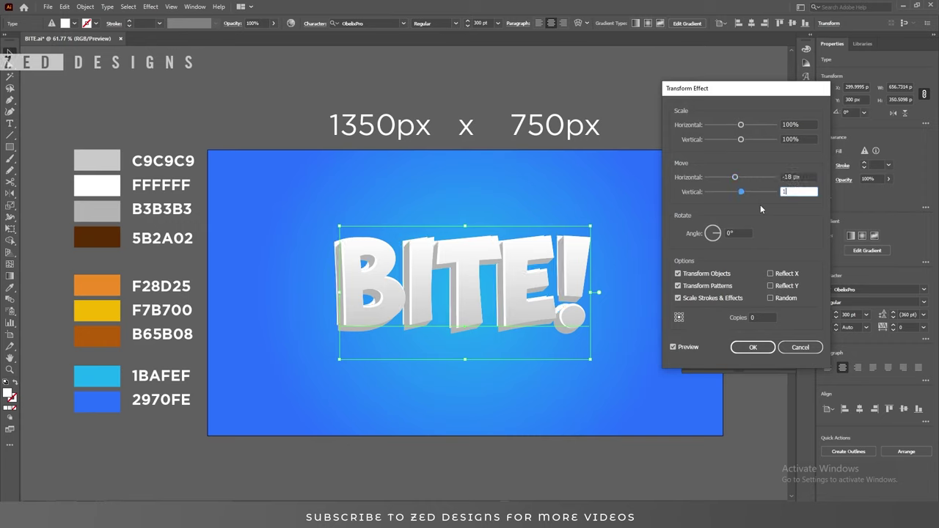
pyautogui.write('8')
pyautogui.press('Tab')
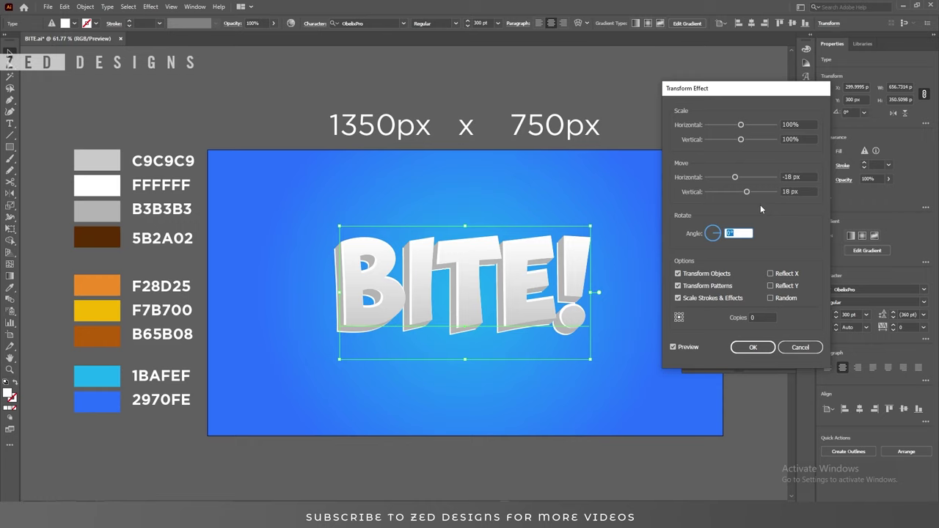
pyautogui.click(753, 348)
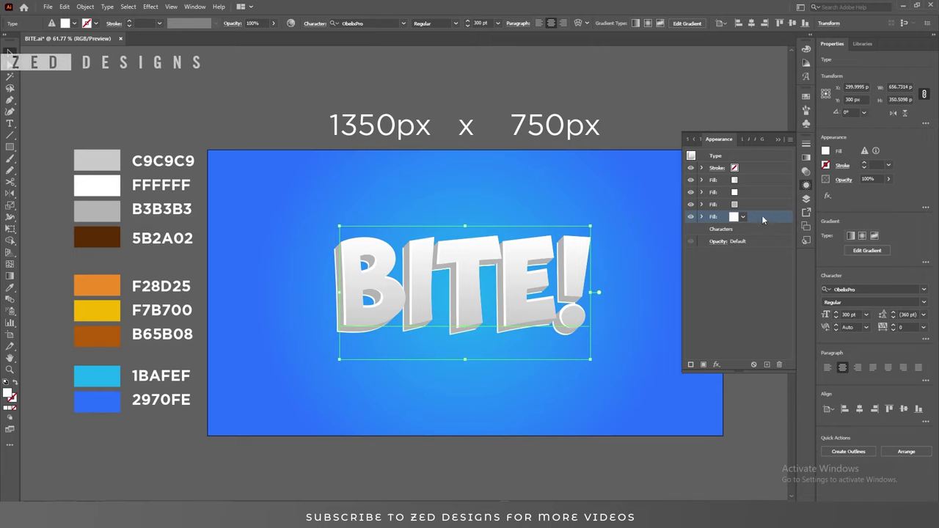
# Step: Colour the bottom offset fill brown 5B2A02
pyautogui.press('i')
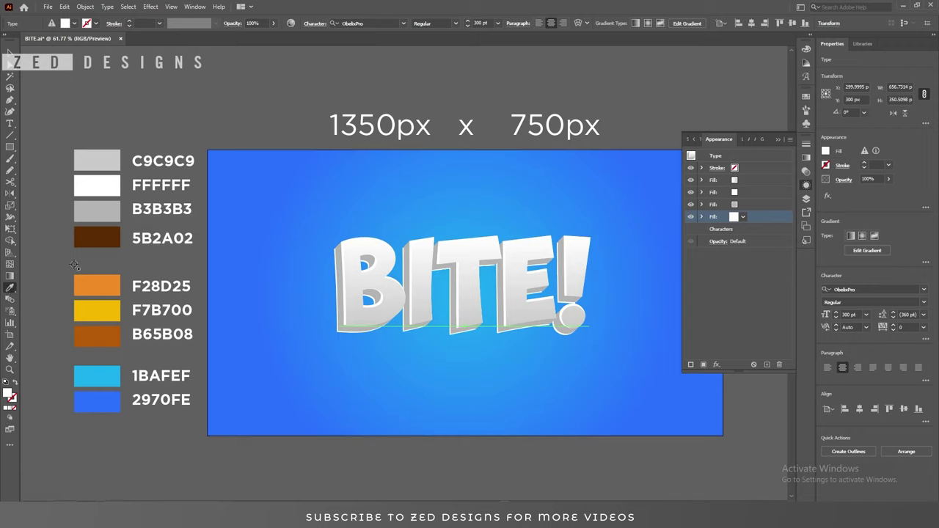
pyautogui.click(96, 239)
pyautogui.press('v')
# Step: Duplicate the brown fill, reorder the pair, and colour the bottom one orange F28D25
pyautogui.click(768, 364)
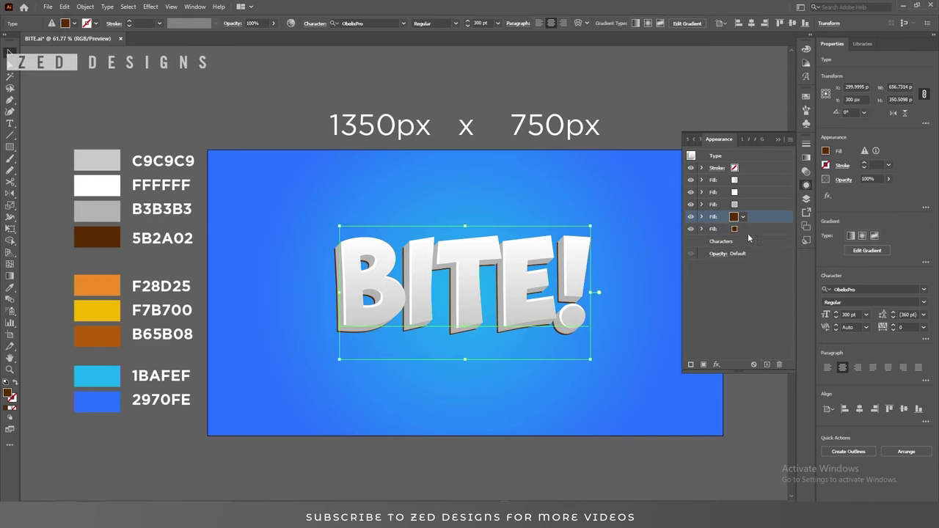
pyautogui.click(751, 230)
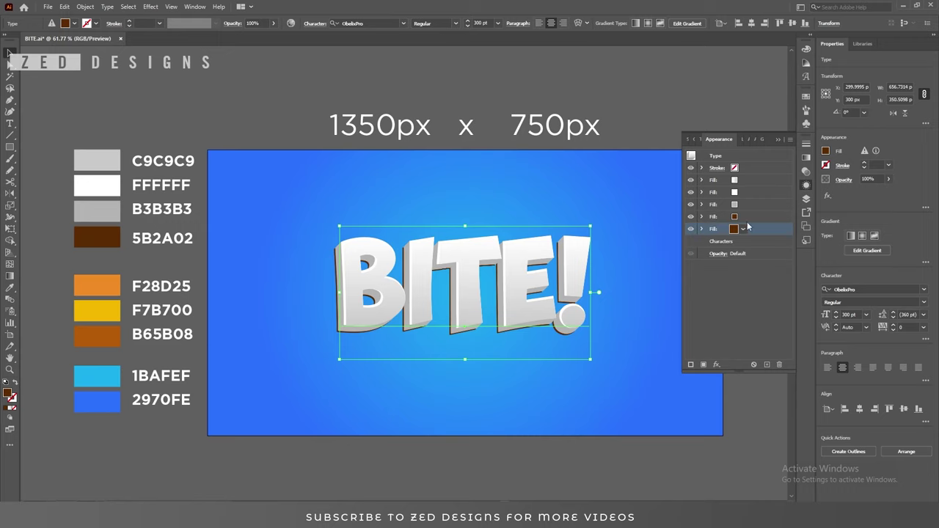
pyautogui.click(747, 219)
pyautogui.moveTo(692, 220); pyautogui.dragTo(761, 231)
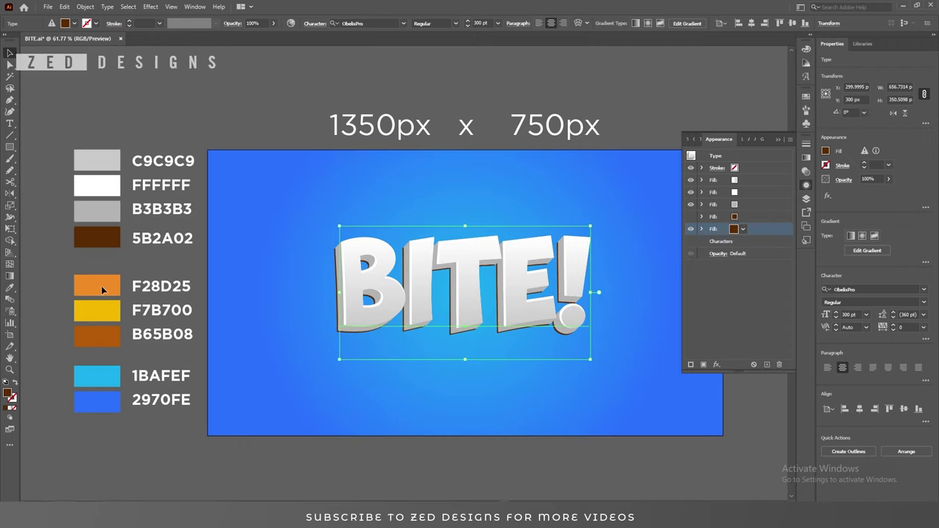
pyautogui.click(11, 288)
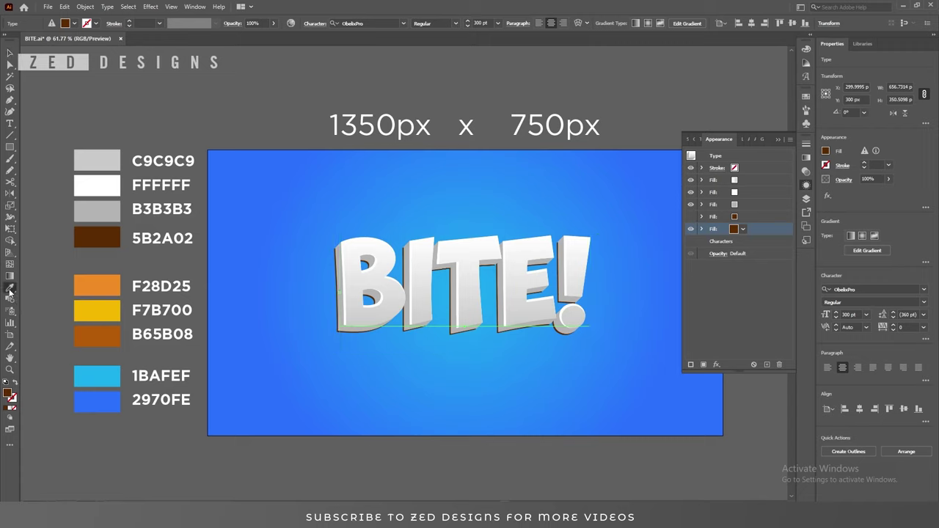
pyautogui.click(96, 287)
pyautogui.press('v')
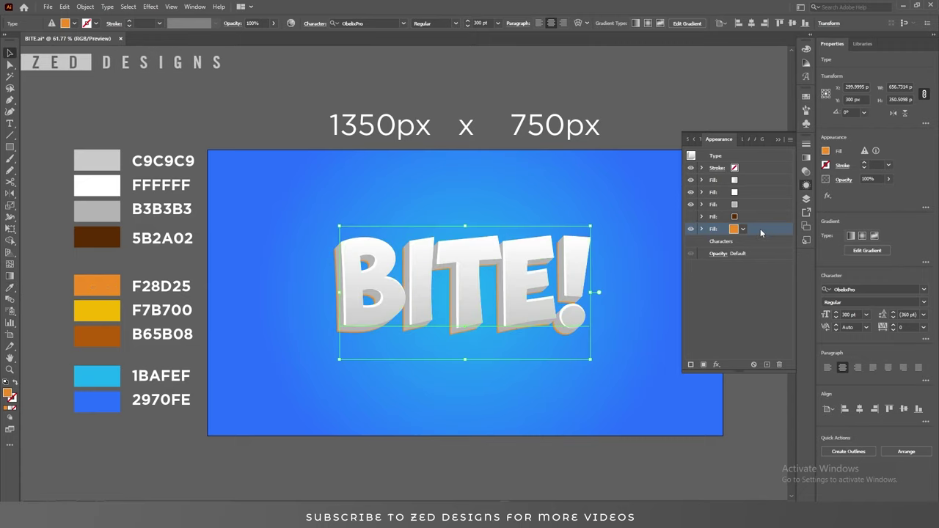
pyautogui.click(716, 365)
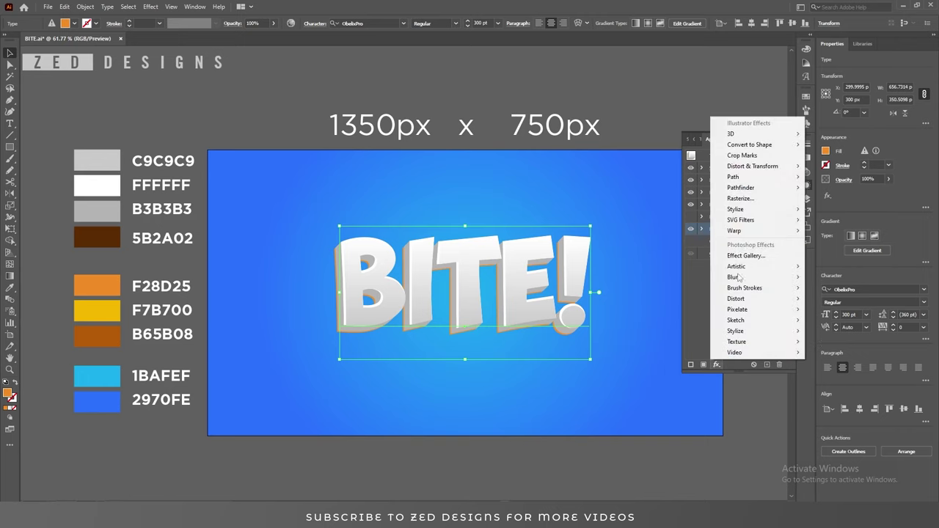
# Step: Add an Offset Path effect of 20 px with Round joins to the orange fill
pyautogui.moveTo(778, 177)
pyautogui.click(825, 179)
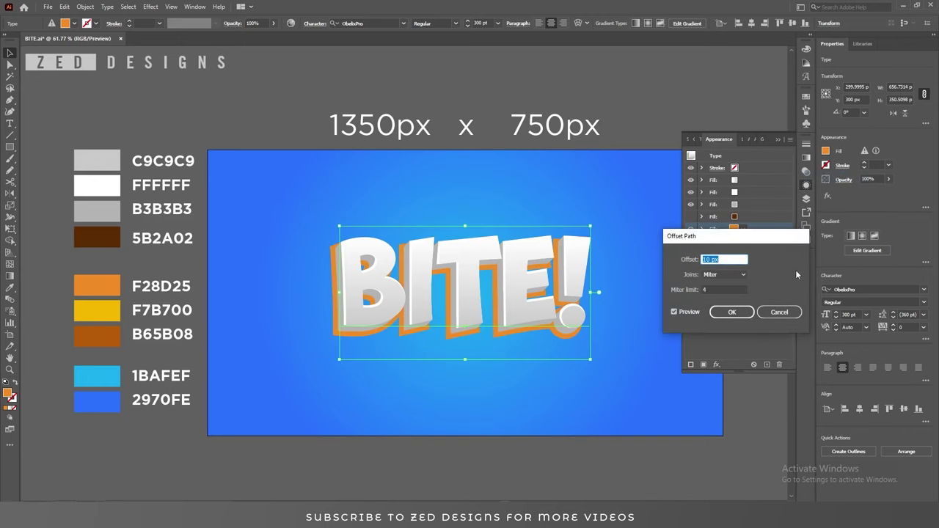
pyautogui.write('20')
pyautogui.press('Tab')
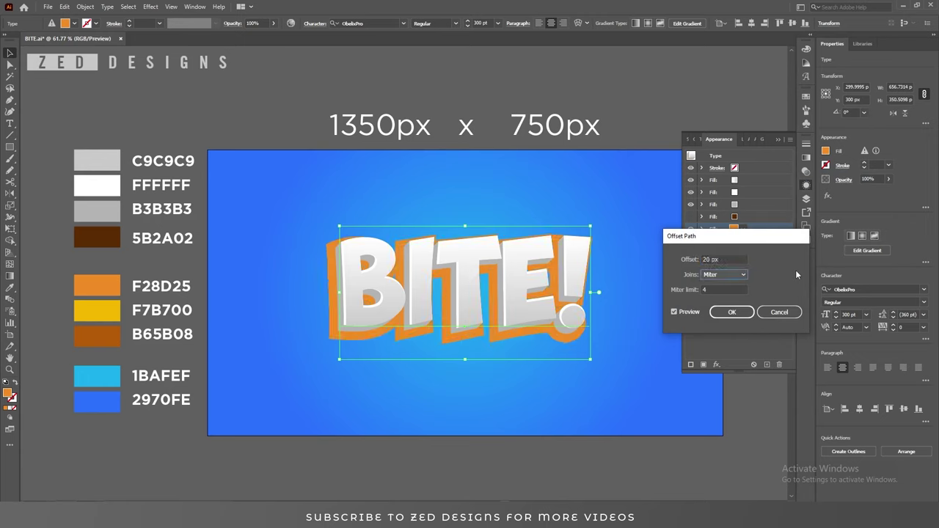
pyautogui.click(727, 275)
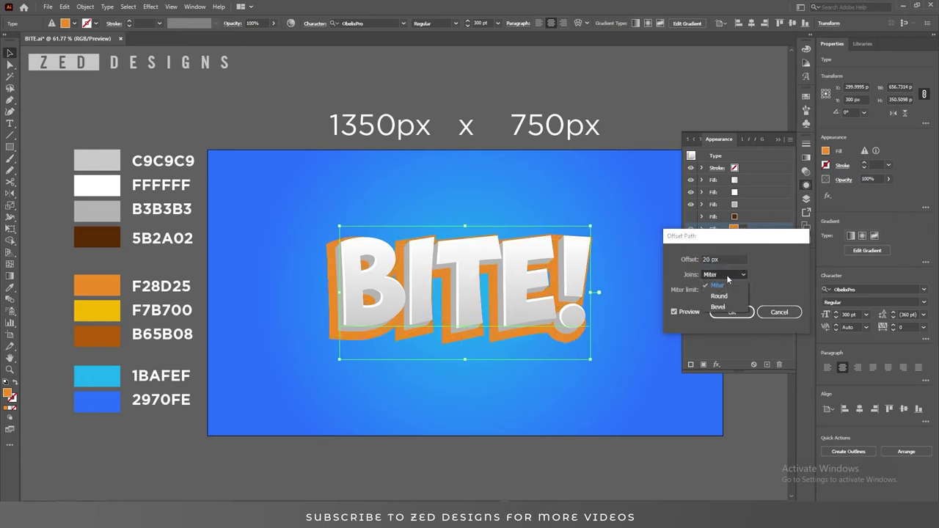
pyautogui.click(719, 296)
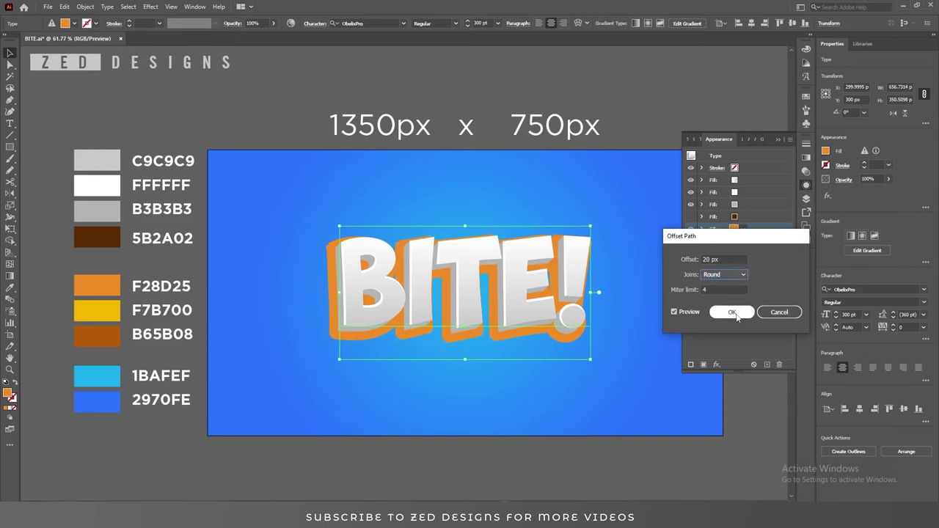
pyautogui.click(732, 312)
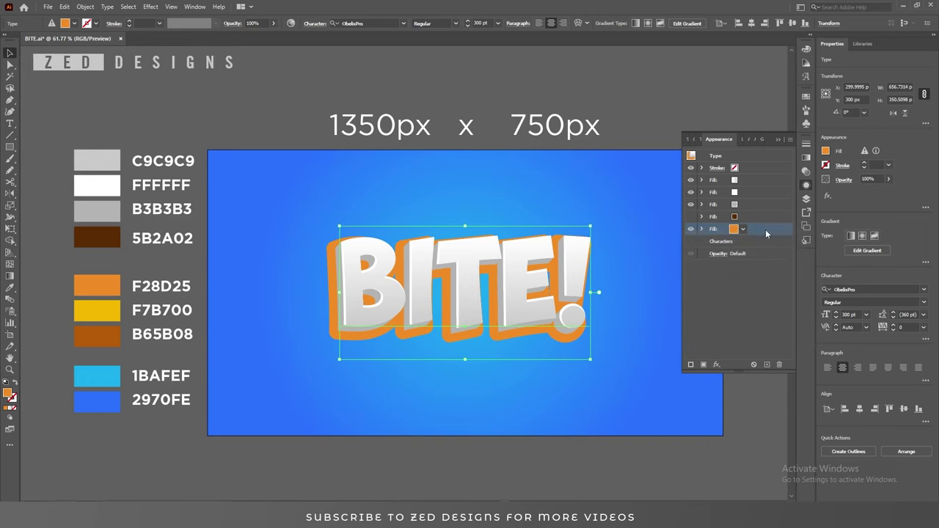
# Step: Duplicate the orange outline fill and recolour the copy to dark orange B65B08
pyautogui.click(767, 364)
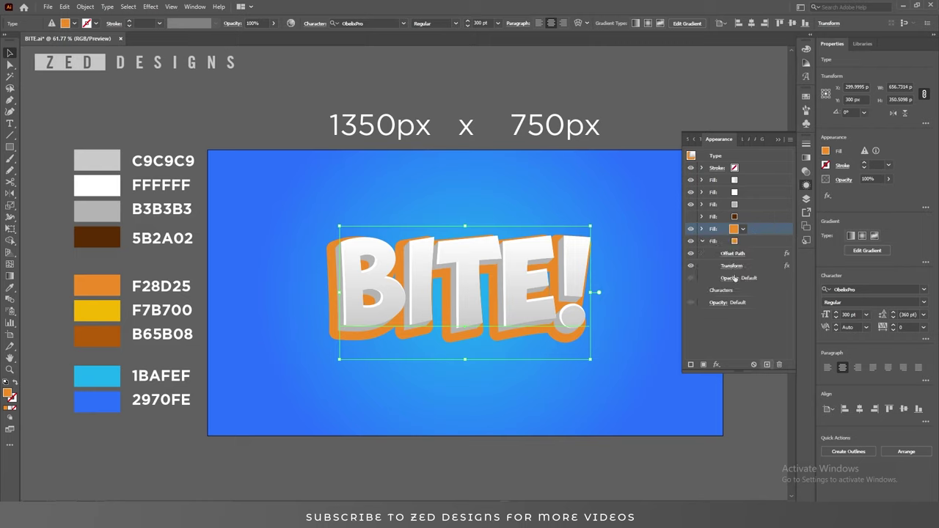
pyautogui.click(750, 241)
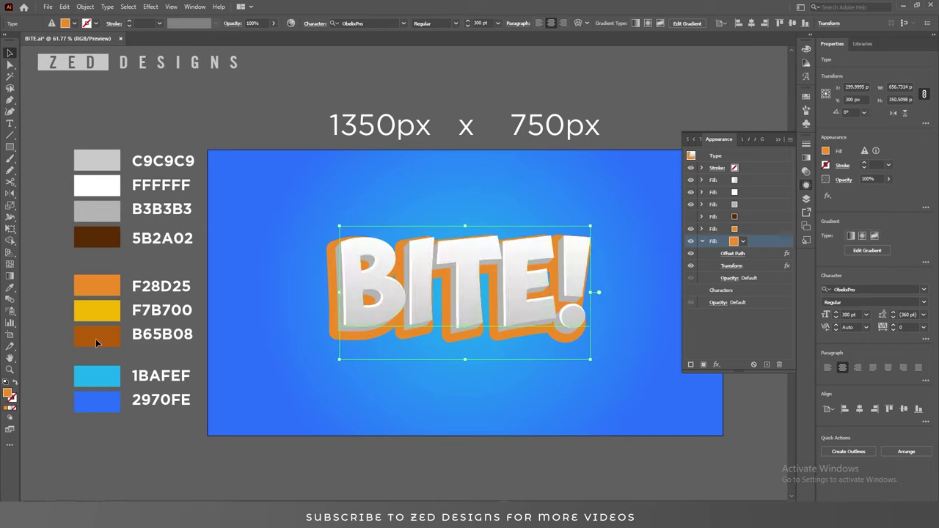
pyautogui.click(11, 289)
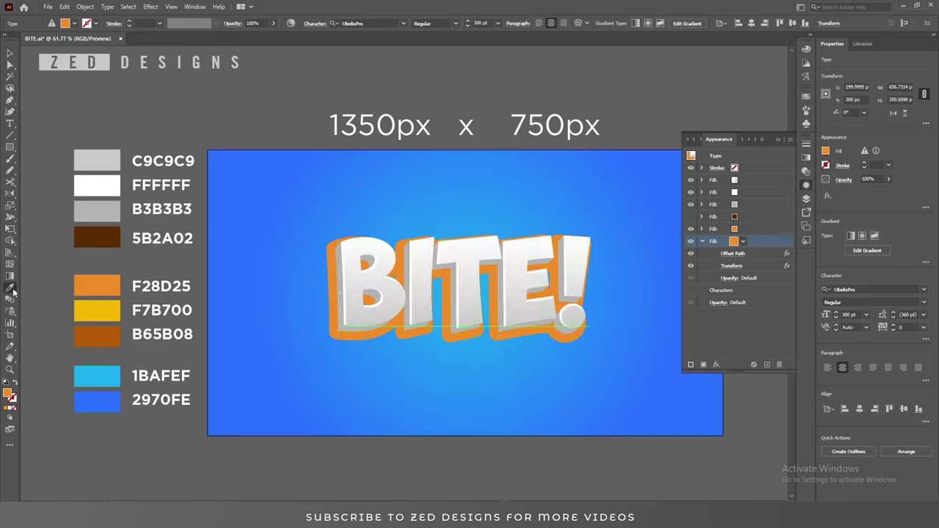
pyautogui.click(92, 336)
pyautogui.press('v')
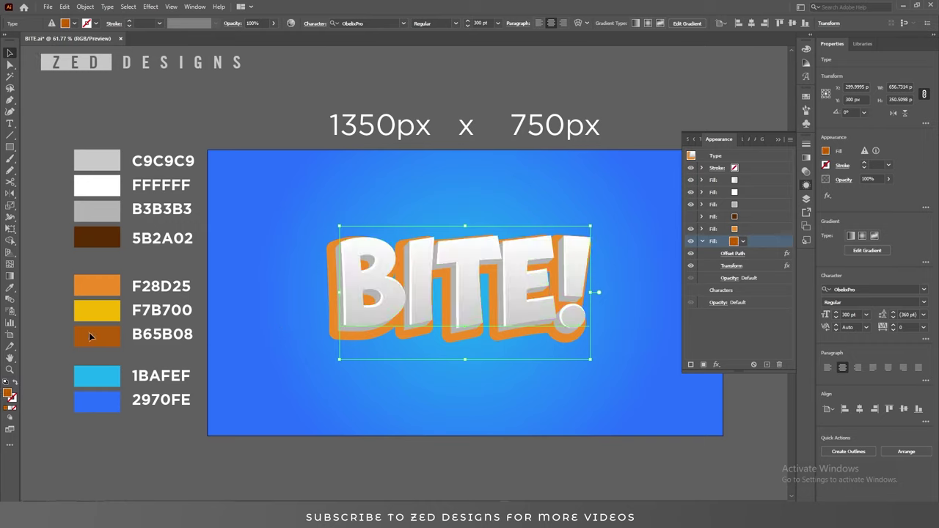
# Step: Start adding a Distort & Transform > Transform effect to the darker copy
pyautogui.click(717, 365)
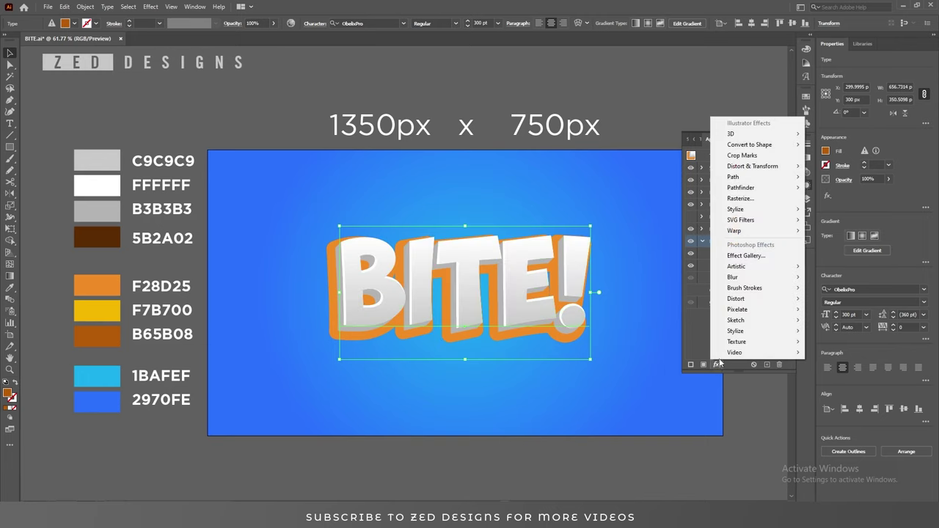
pyautogui.moveTo(759, 169)
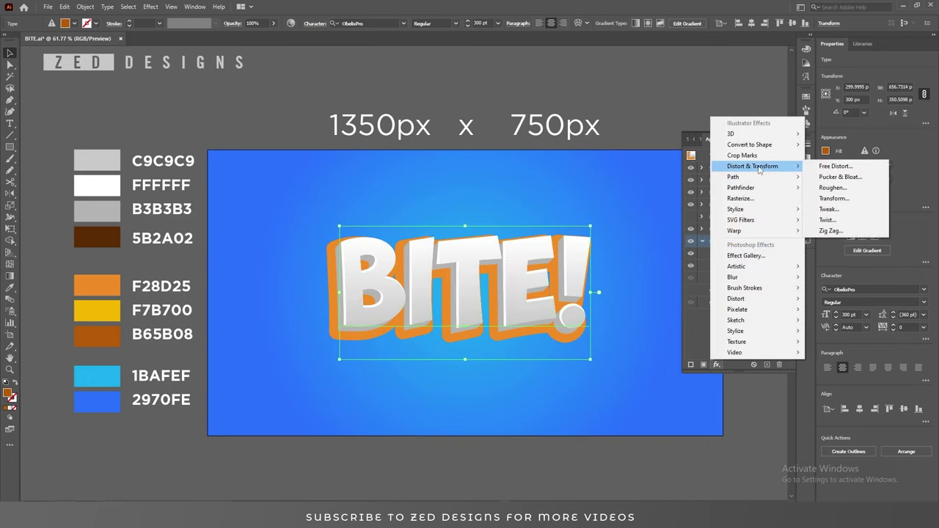
pyautogui.click(832, 199)
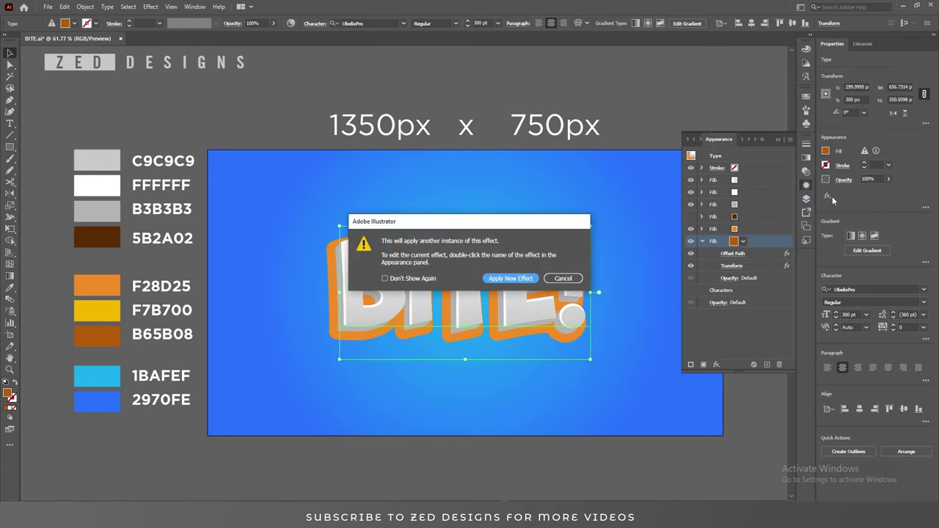
# Step: Apply a new Transform instance moving -0.5 px horizontally and 0.5 px vertically with 40 copies
pyautogui.click(509, 281)
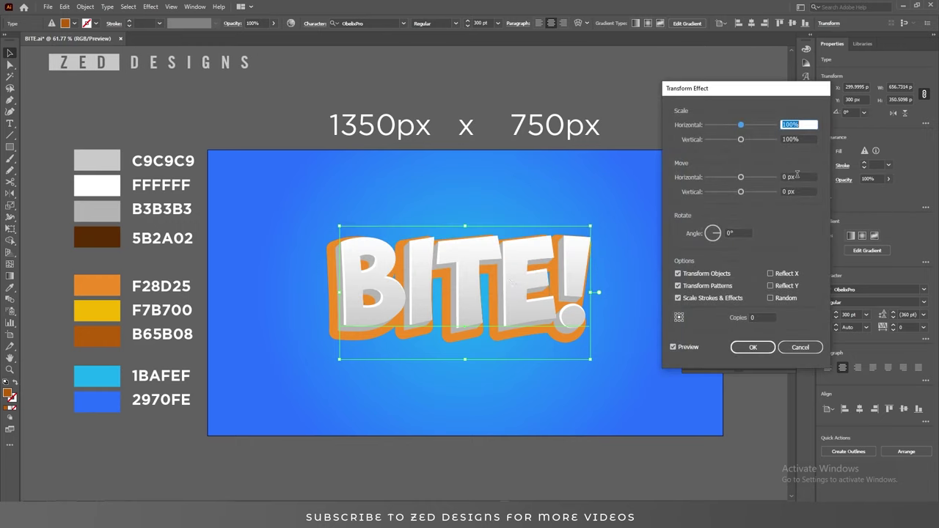
pyautogui.click(797, 176)
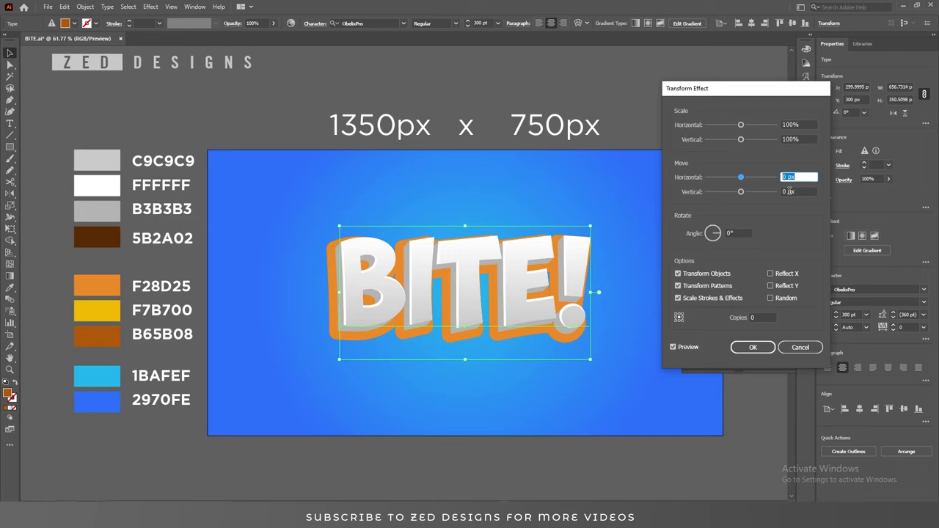
pyautogui.write('-0.5')
pyautogui.press('Tab')
pyautogui.write('.5')
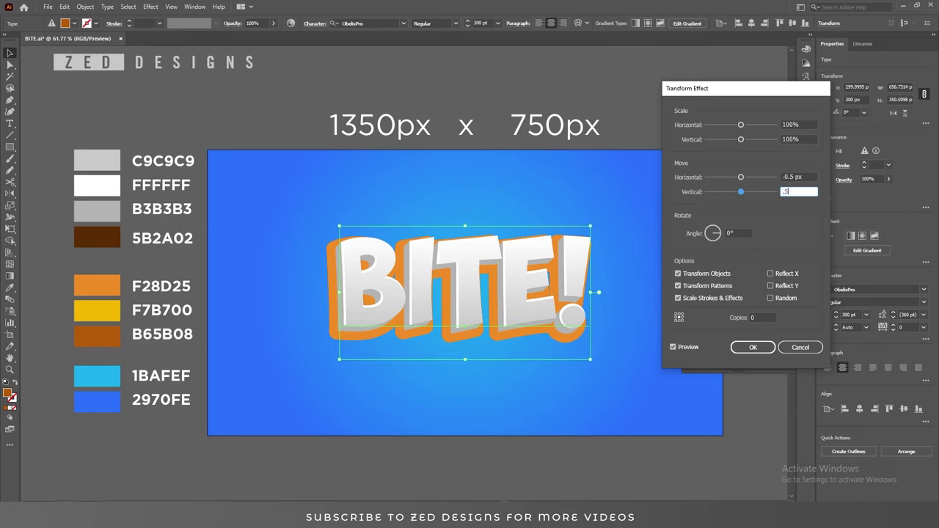
pyautogui.press('Tab')
pyautogui.press('Tab')
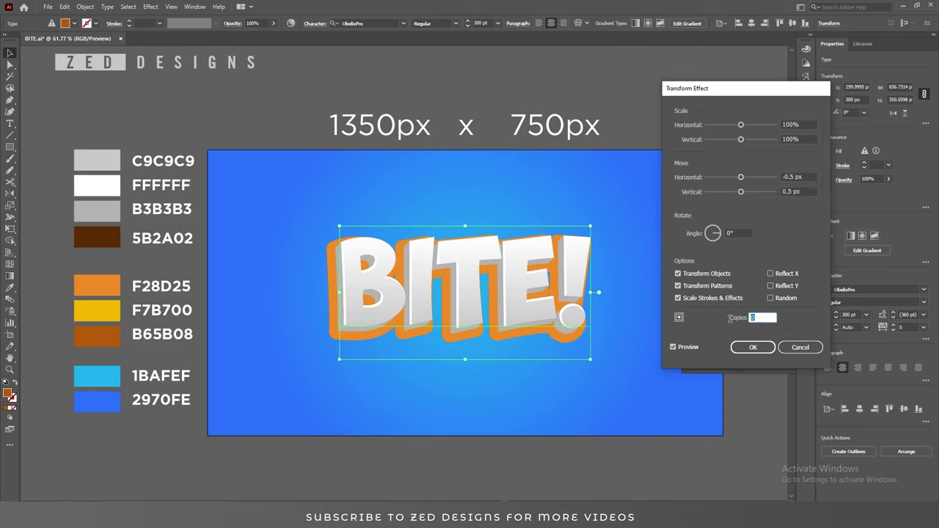
pyautogui.write('30')
pyautogui.press('Tab')
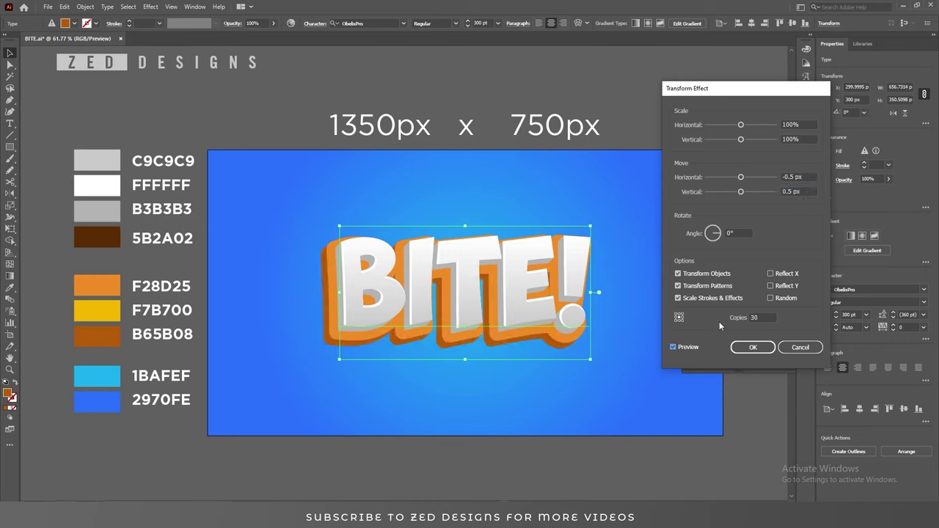
pyautogui.doubleClick(763, 317)
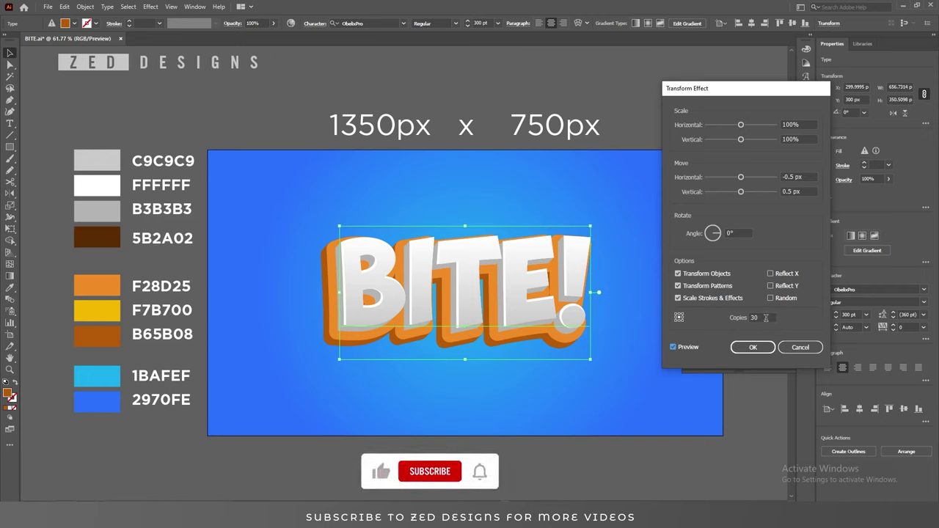
pyautogui.write('40')
pyautogui.press('Tab')
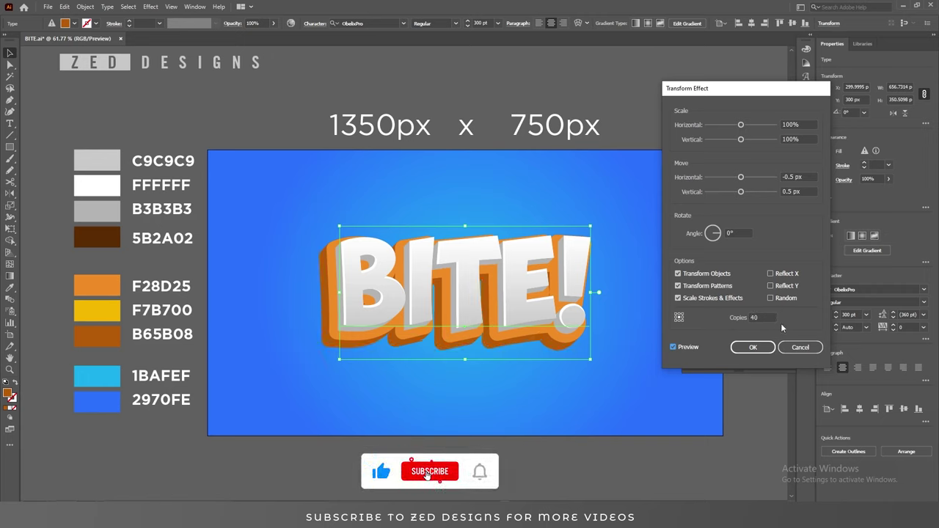
pyautogui.click(753, 349)
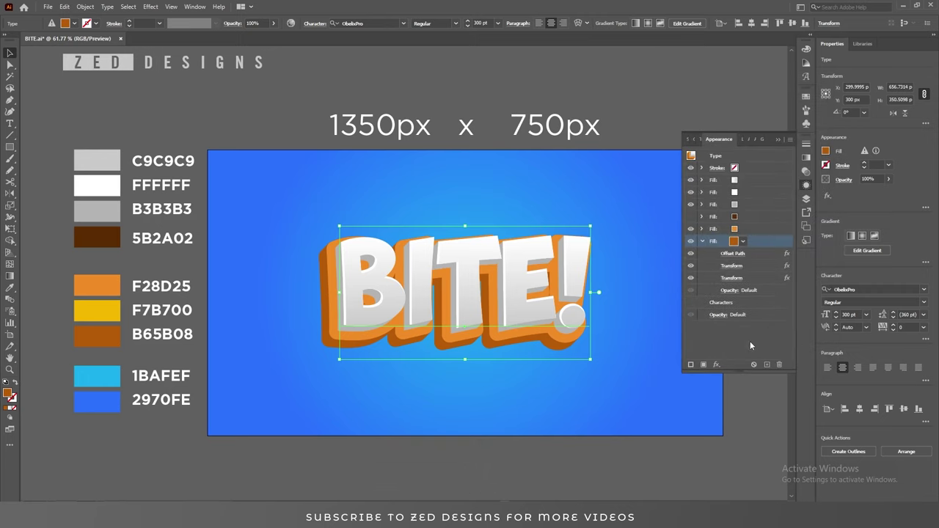
# Step: Move the orange fill up one place in the stack and add an Inner Glow to it
pyautogui.click(702, 241)
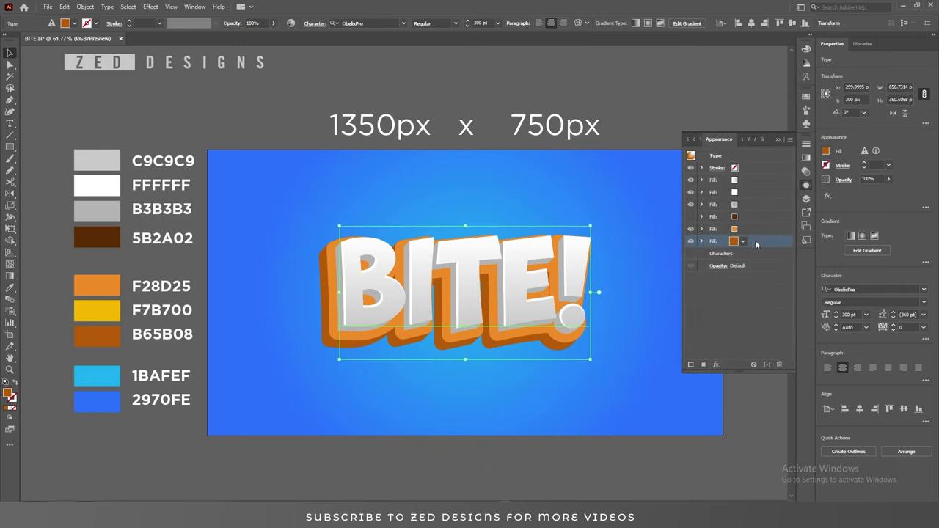
pyautogui.moveTo(756, 241); pyautogui.dragTo(750, 227)
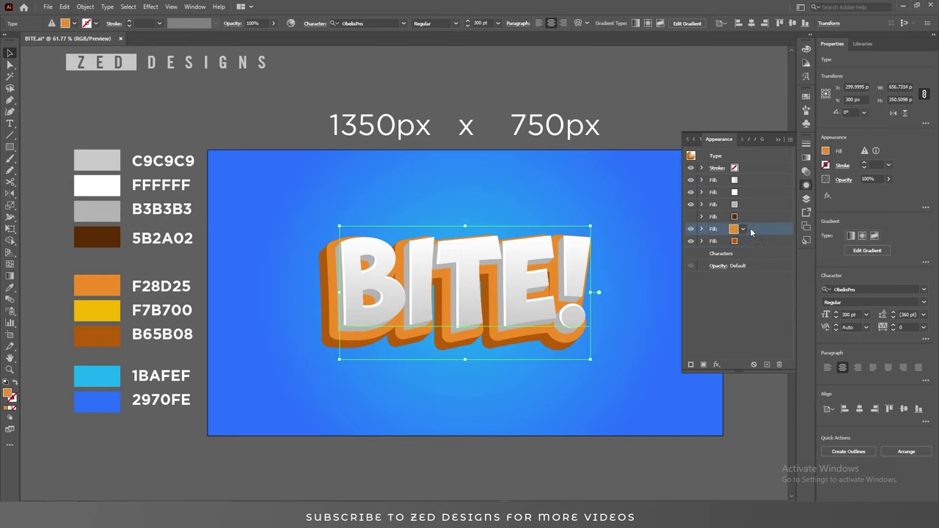
pyautogui.click(717, 365)
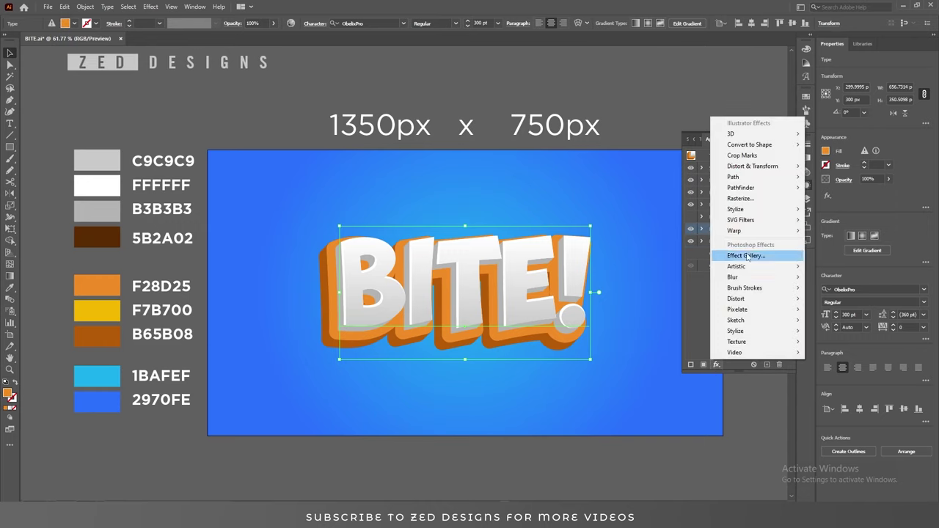
pyautogui.moveTo(752, 213)
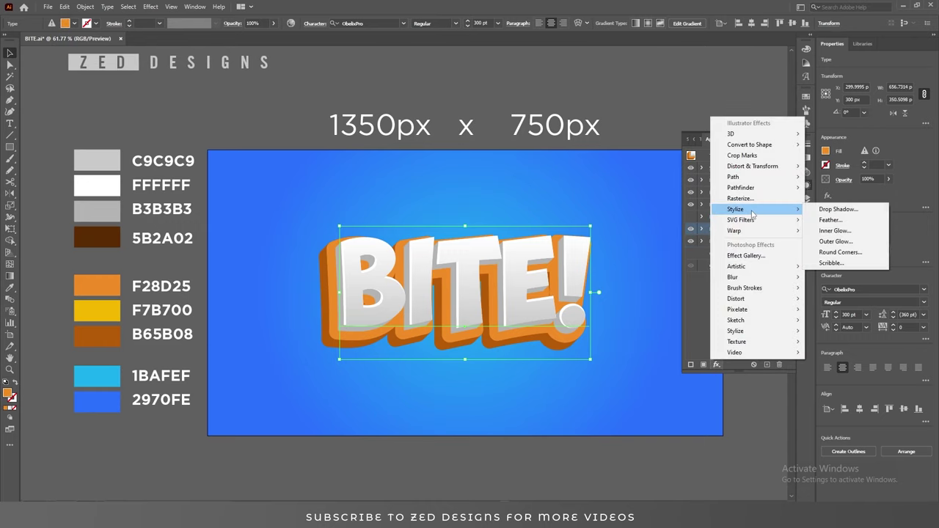
pyautogui.click(836, 231)
# Step: Set the inner glow to yellow FFF200 at 75% opacity with an 18 px blur
pyautogui.click(730, 243)
pyautogui.click(744, 65)
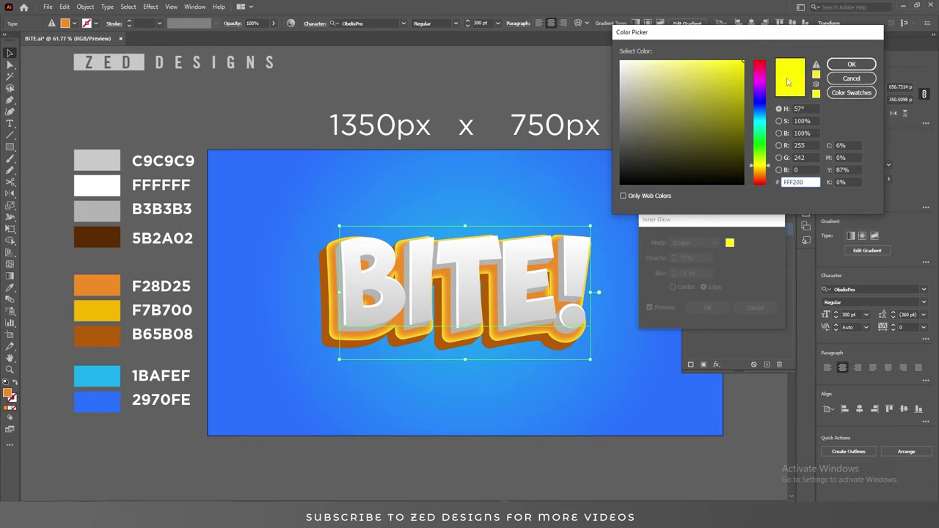
pyautogui.click(851, 65)
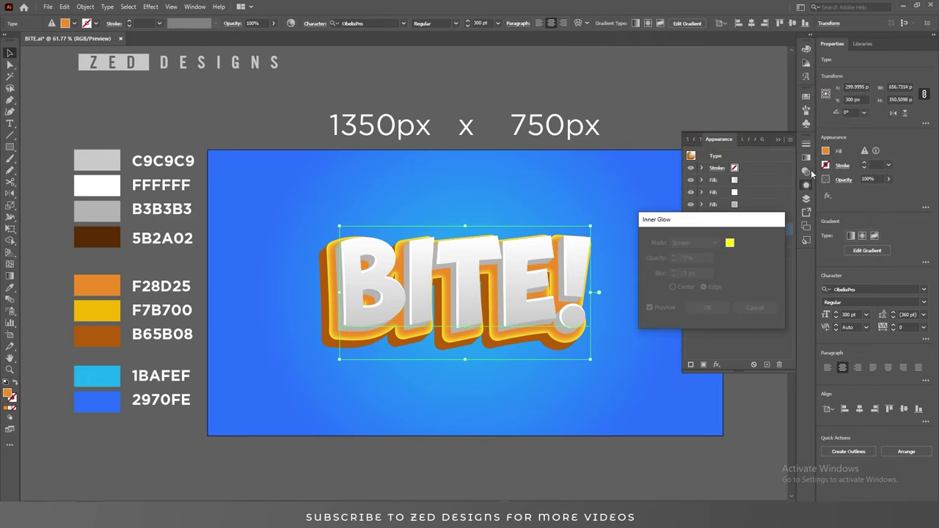
pyautogui.doubleClick(700, 258)
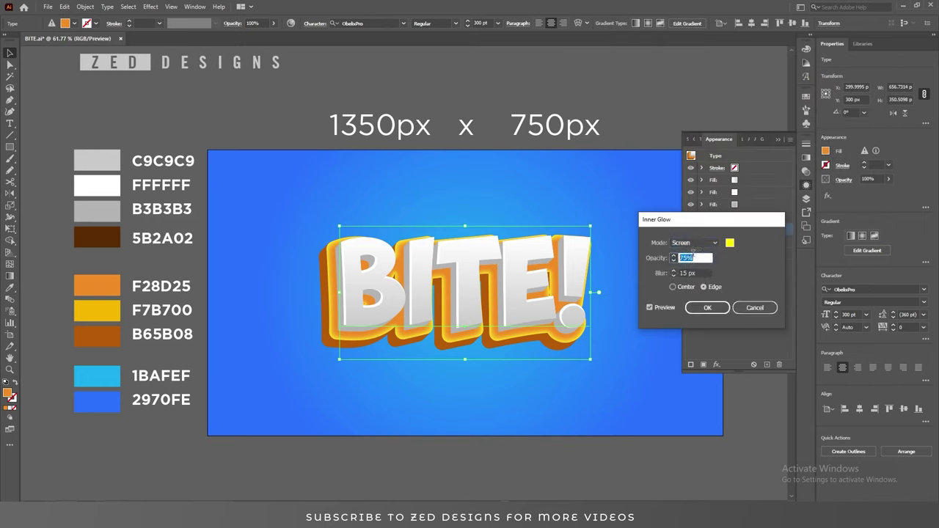
pyautogui.doubleClick(695, 273)
pyautogui.write('18')
pyautogui.press('Tab')
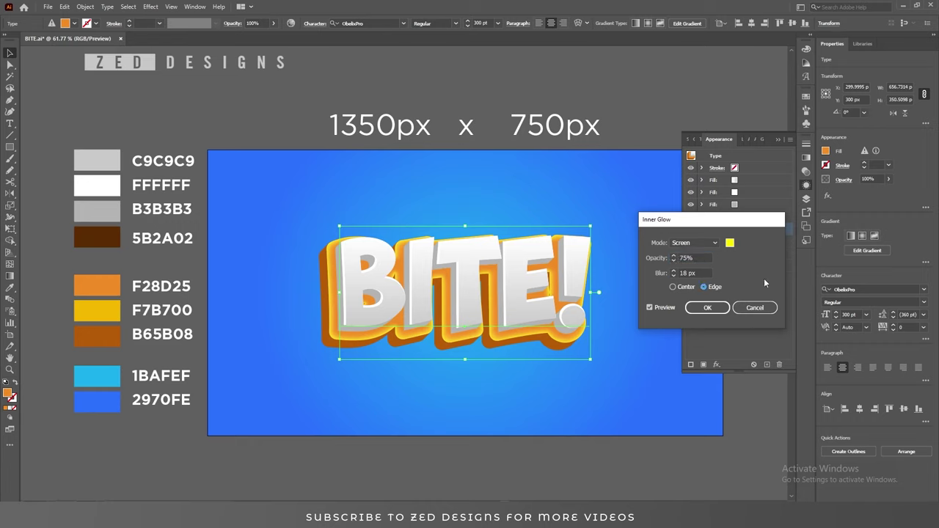
pyautogui.click(708, 308)
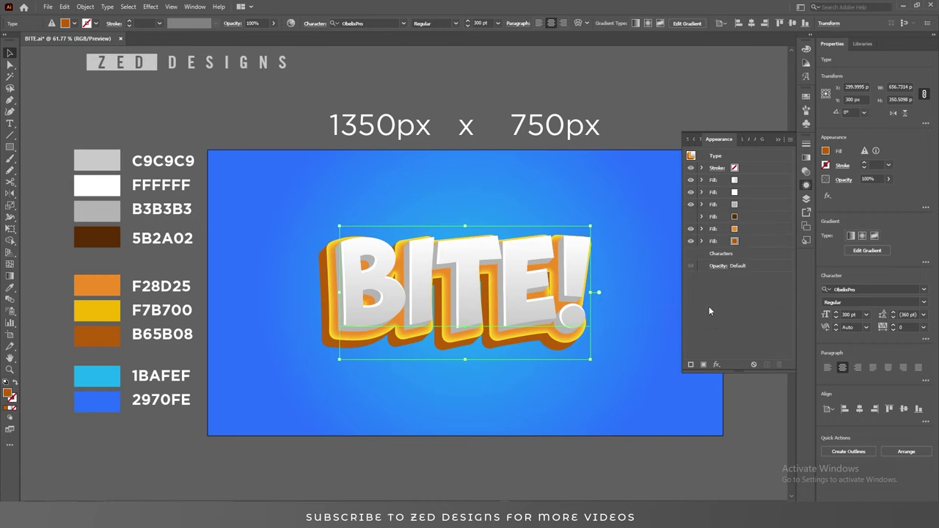
pyautogui.click(695, 221)
# Step: Make the dark-brown fill visible and give it an 18-pixel Gaussian Blur
pyautogui.click(690, 217)
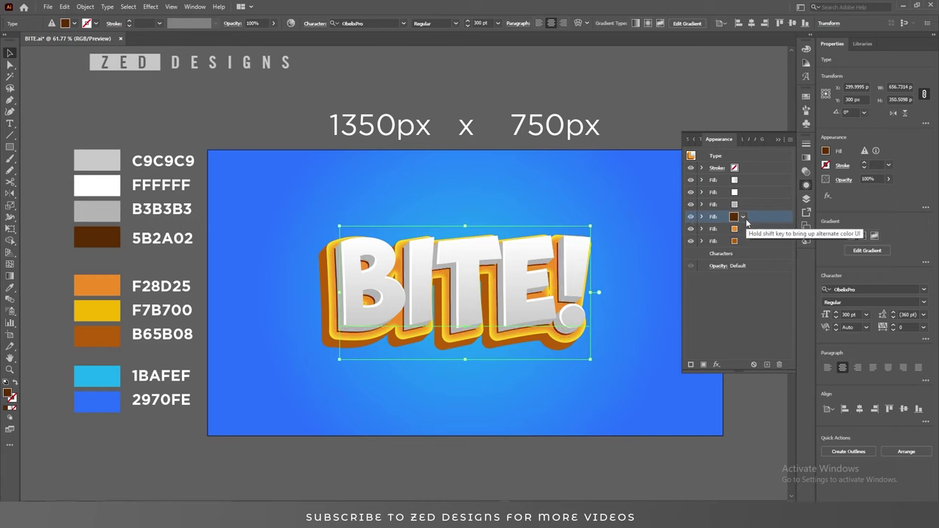
pyautogui.click(717, 366)
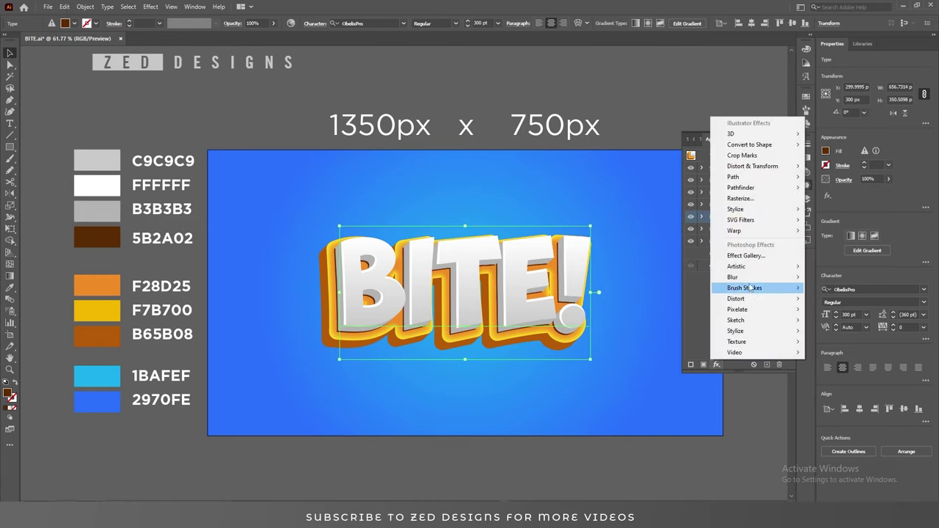
pyautogui.moveTo(762, 282)
pyautogui.click(835, 278)
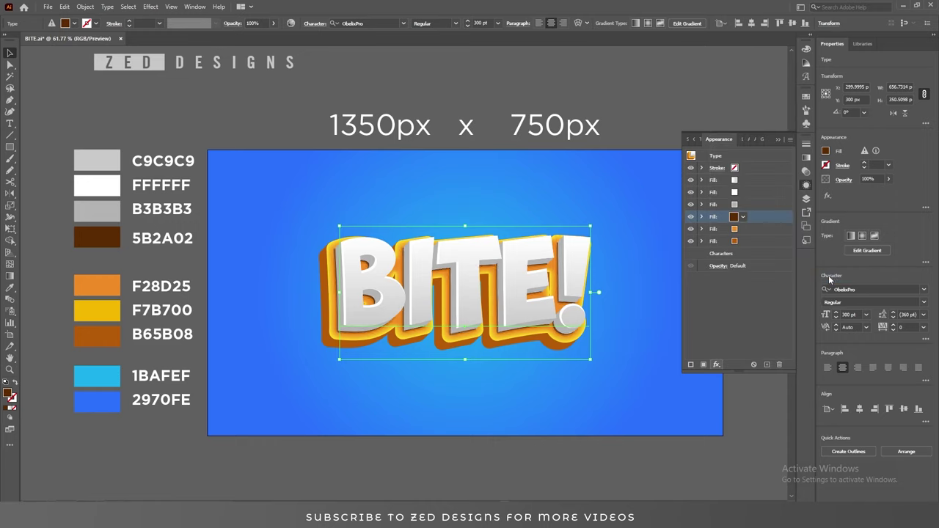
pyautogui.doubleClick(786, 220)
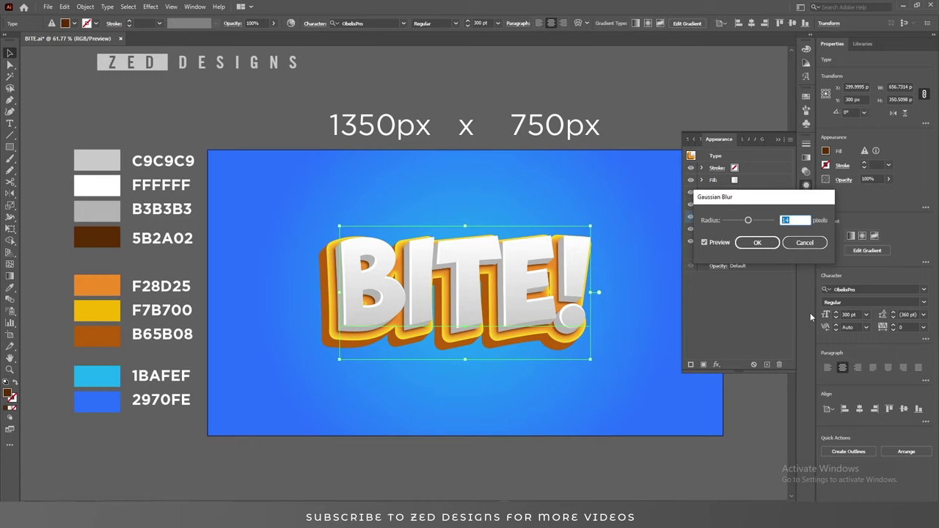
pyautogui.write('18')
pyautogui.press('Tab')
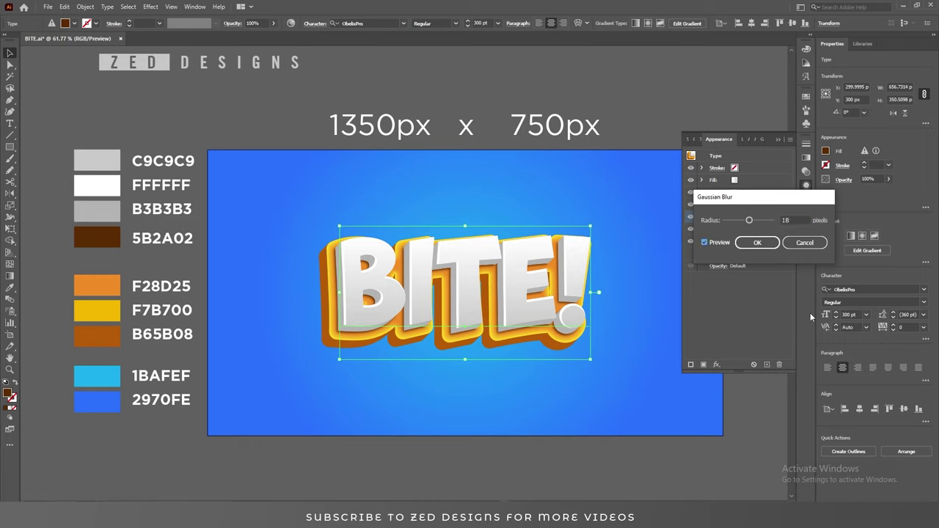
pyautogui.click(753, 244)
pyautogui.click(752, 241)
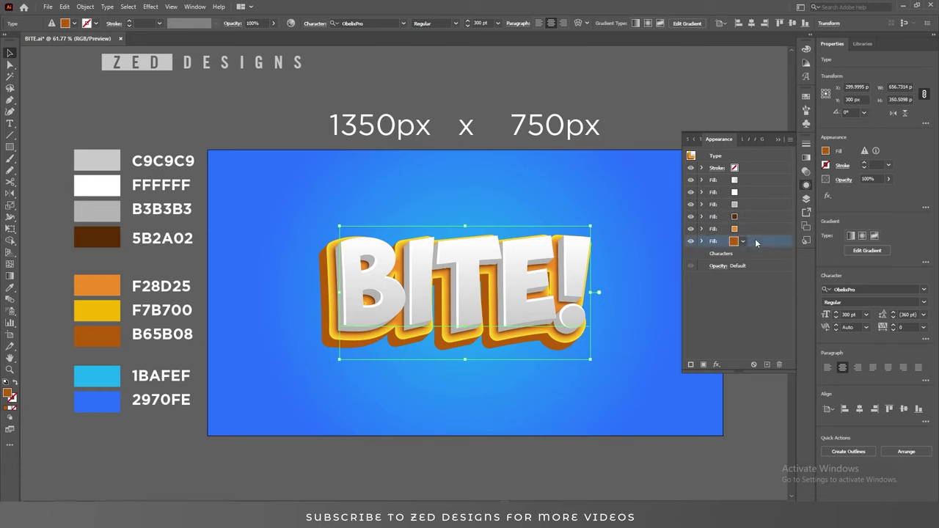
# Step: Duplicate the orange outline fill, make the copy black, and delete its Inner Glow
pyautogui.click(755, 233)
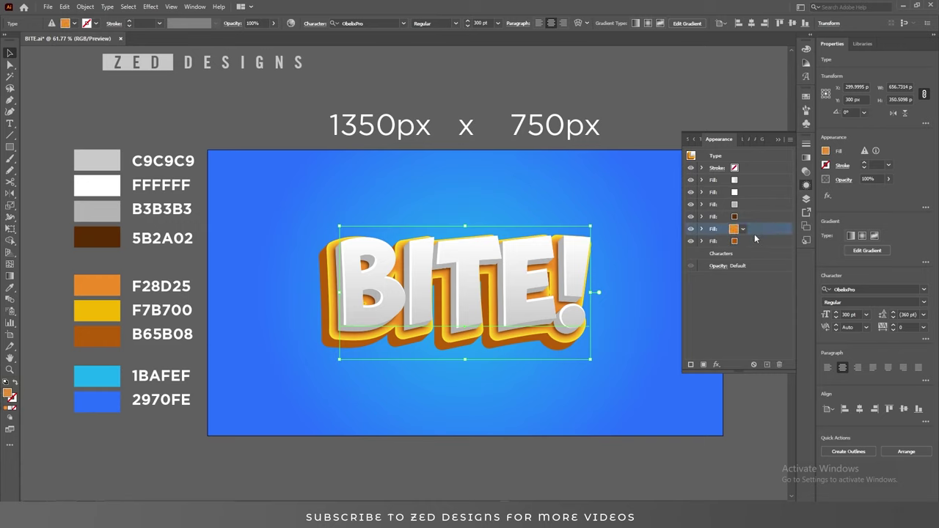
pyautogui.click(767, 365)
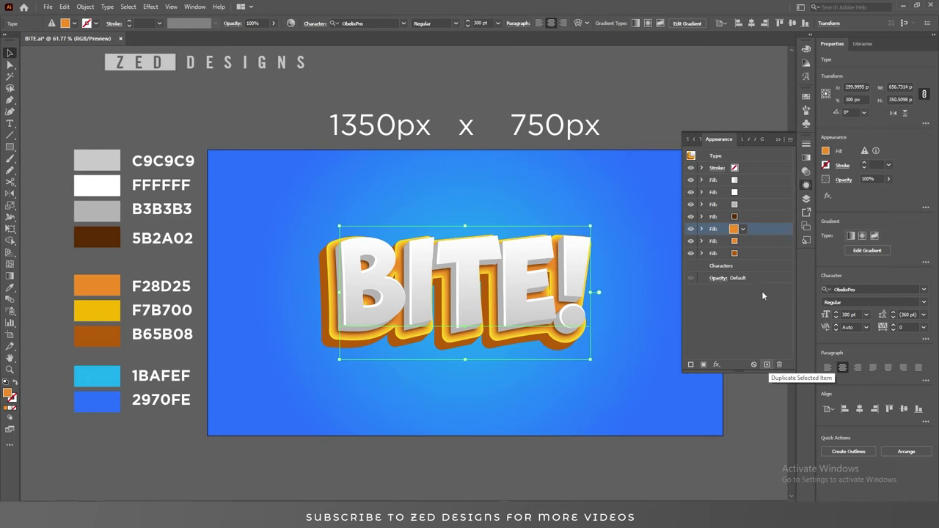
pyautogui.click(742, 229)
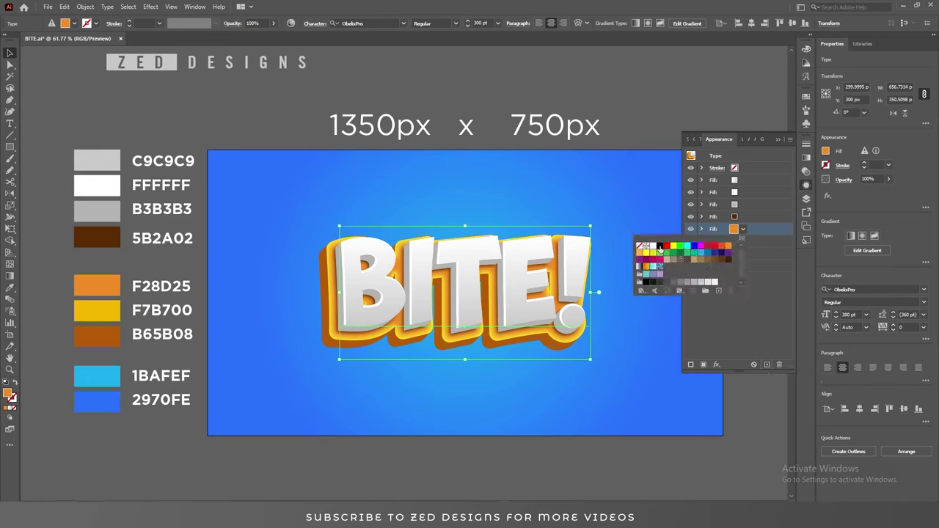
pyautogui.click(759, 336)
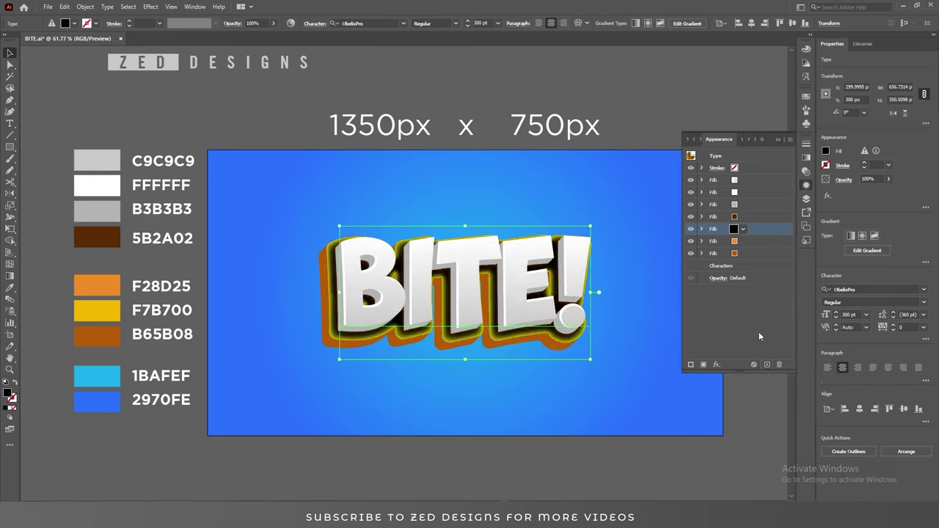
pyautogui.click(703, 229)
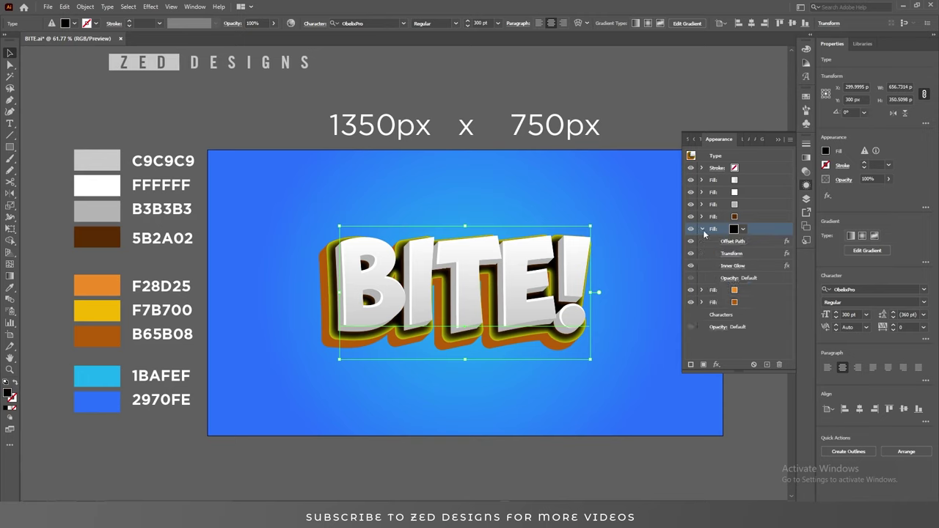
pyautogui.click(753, 264)
pyautogui.click(778, 365)
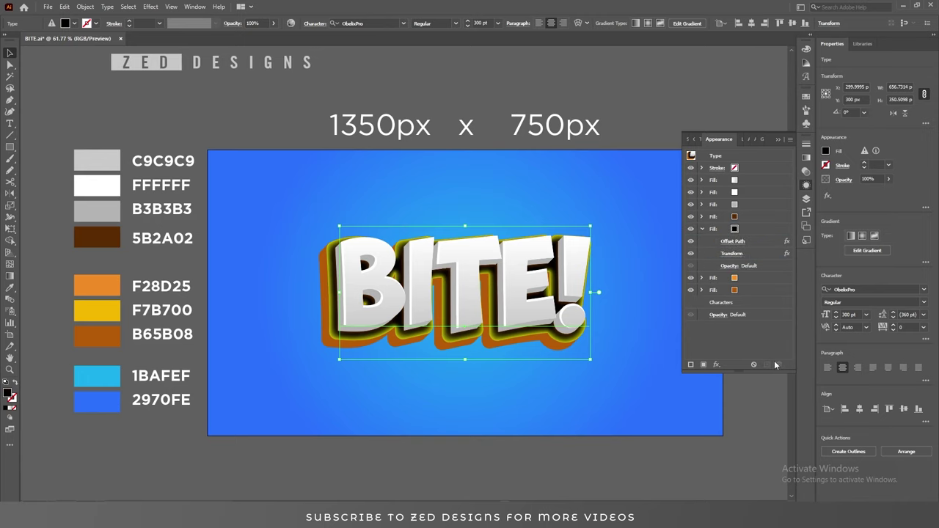
# Step: Change the black fill's Transform move to -40 px horizontal and 40 px vertical
pyautogui.click(744, 233)
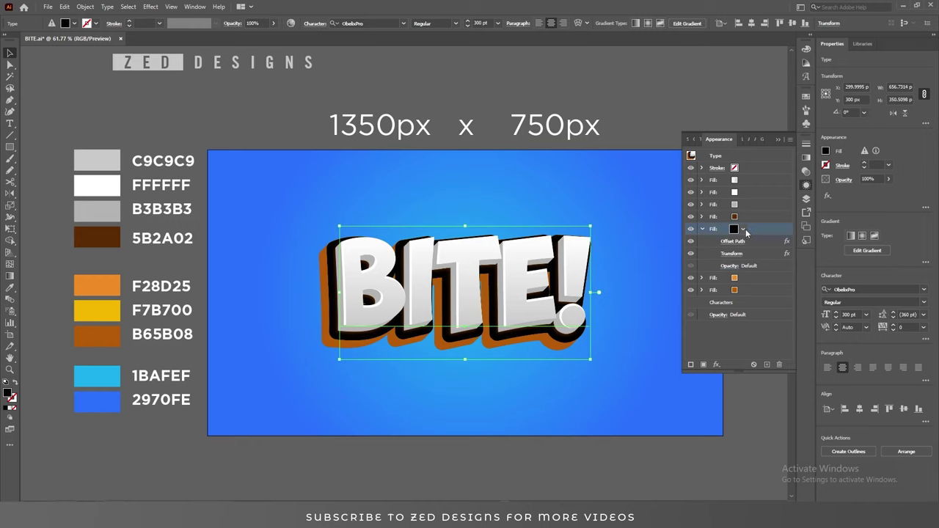
pyautogui.click(732, 254)
pyautogui.click(732, 253)
pyautogui.click(800, 177)
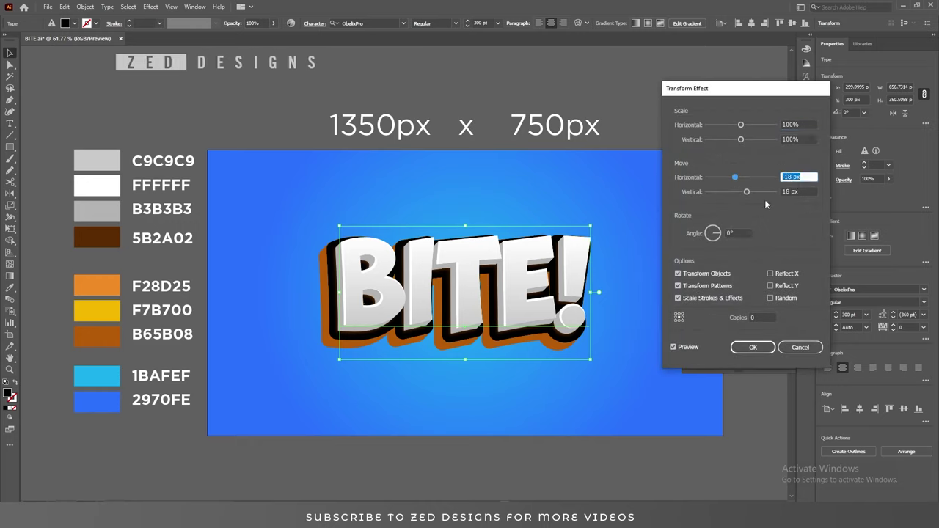
pyautogui.write('-40')
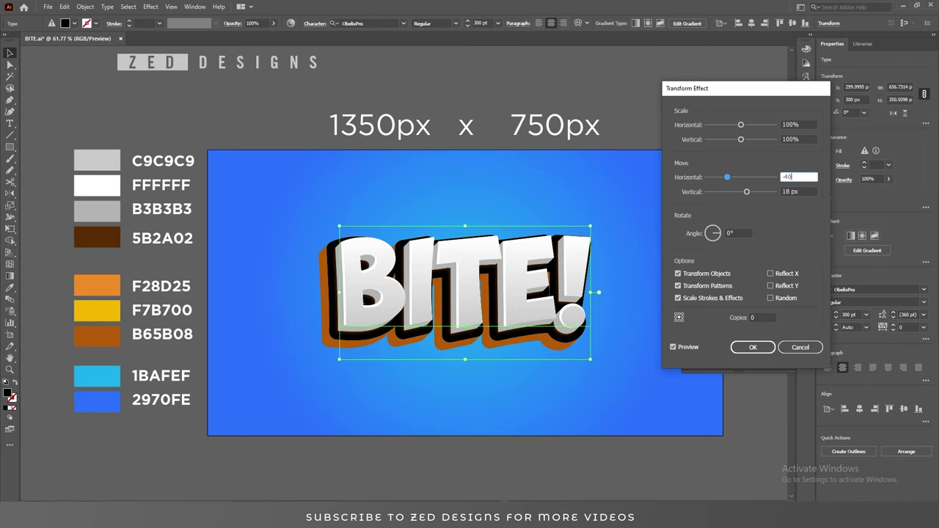
pyautogui.press('Tab')
pyautogui.write('40')
pyautogui.press('Tab')
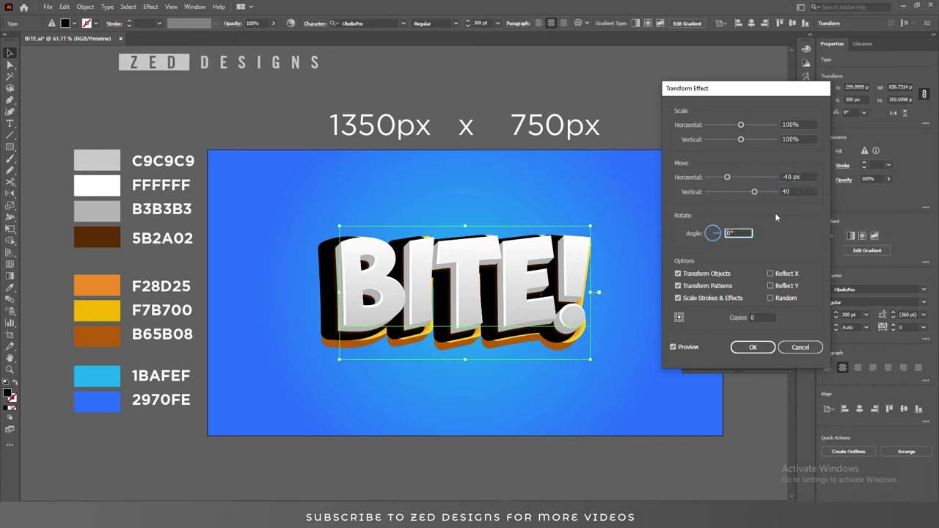
pyautogui.click(753, 347)
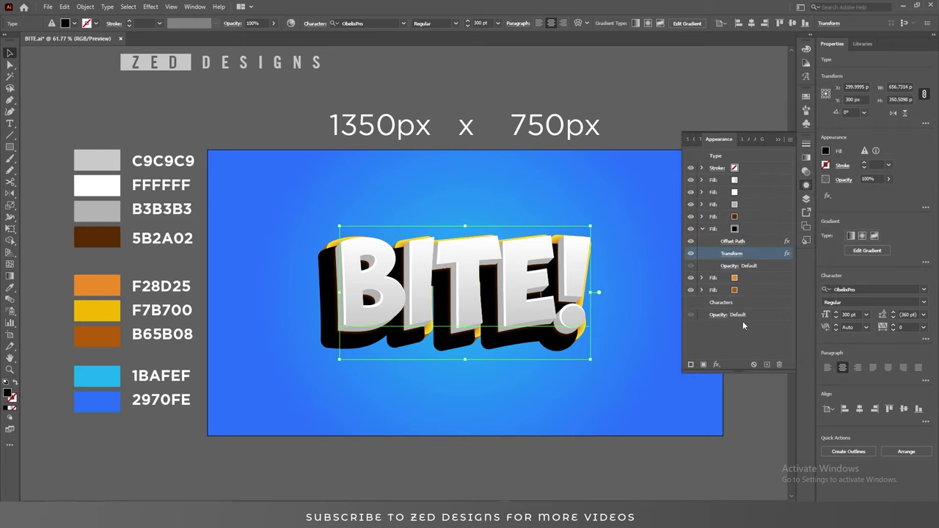
# Step: Drag the black fill below the orange fills in the Appearance stack
pyautogui.click(710, 232)
pyautogui.moveTo(710, 234); pyautogui.dragTo(753, 263)
pyautogui.click(751, 252)
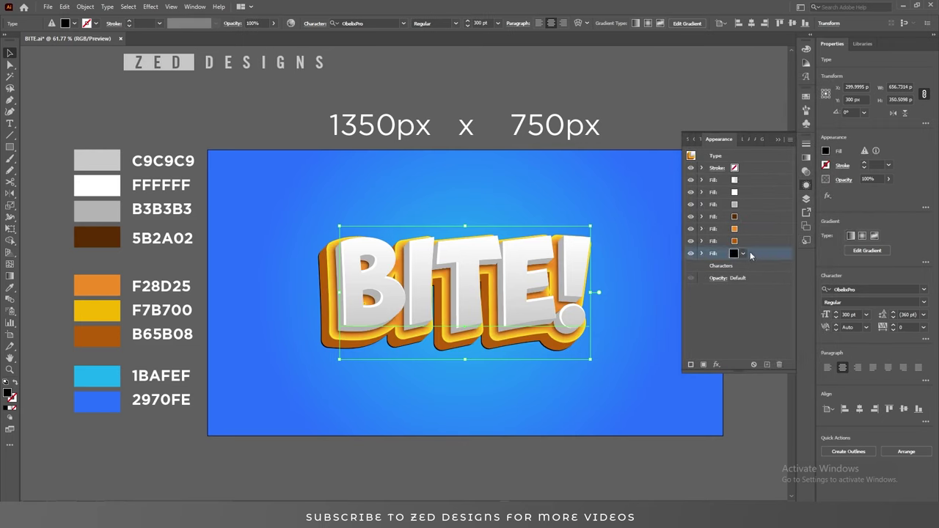
# Step: Apply a Gaussian Blur with a 15-pixel radius to the bottom black fill
pyautogui.click(722, 365)
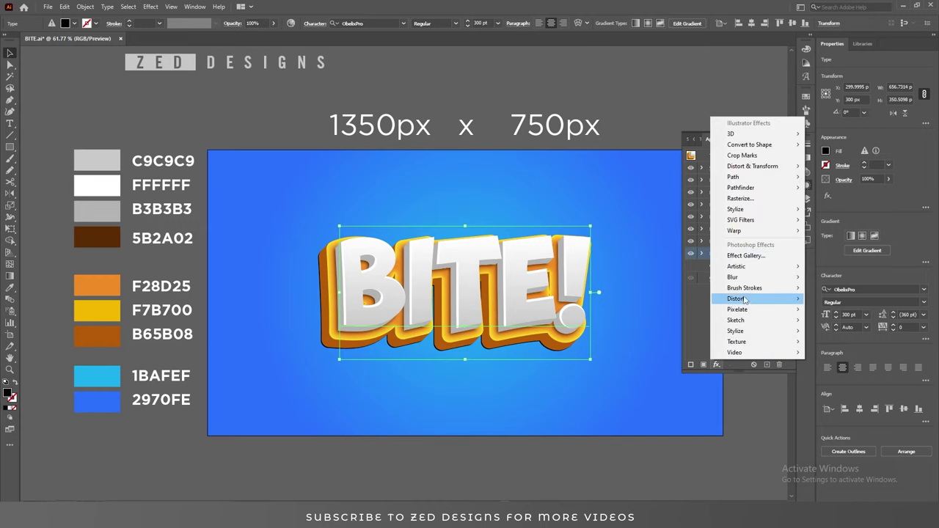
pyautogui.moveTo(757, 279)
pyautogui.click(829, 279)
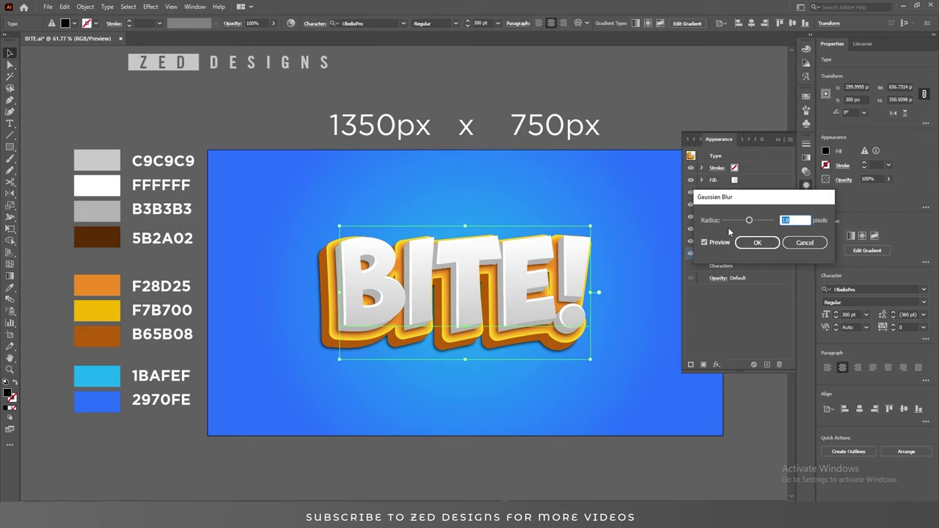
pyautogui.write('15')
pyautogui.press('Tab')
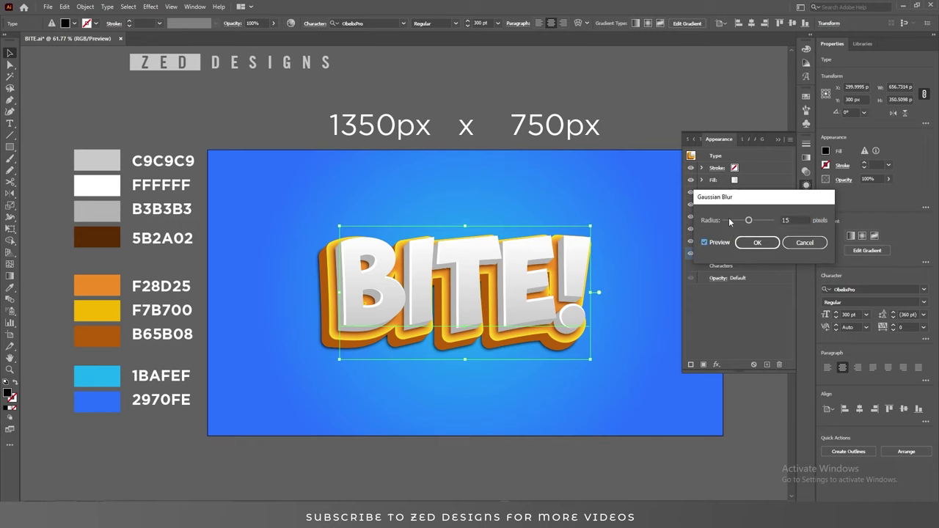
pyautogui.click(756, 243)
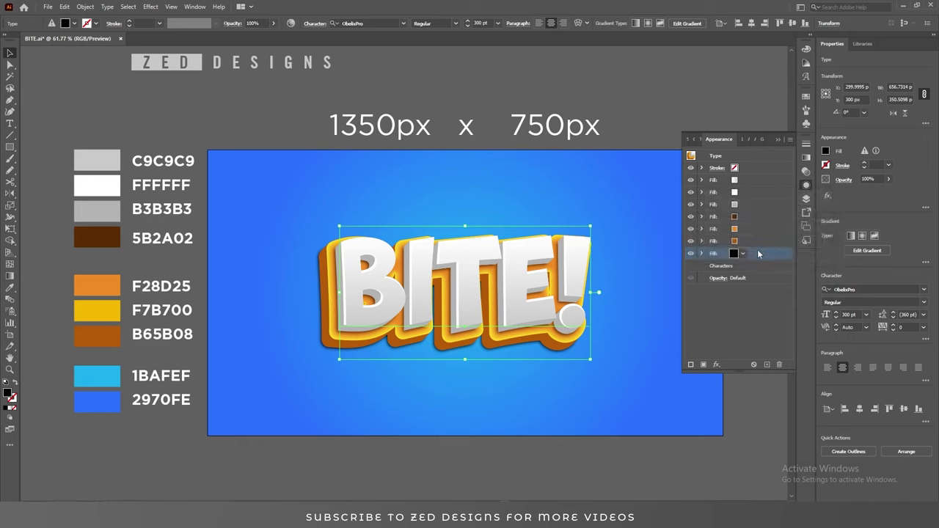
# Step: Duplicate the blurred black fill and change the copy's Transform move to -65/65 px
pyautogui.click(768, 364)
pyautogui.click(746, 266)
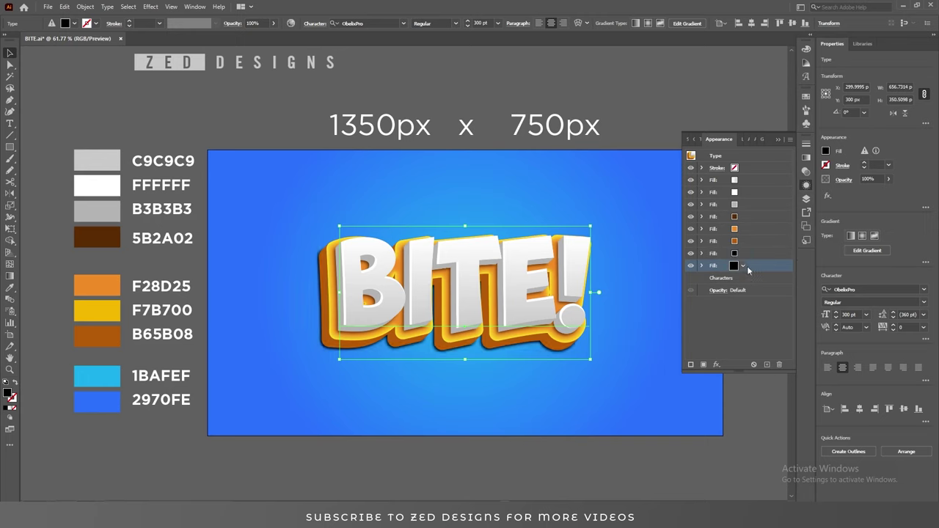
pyautogui.click(703, 266)
pyautogui.click(740, 292)
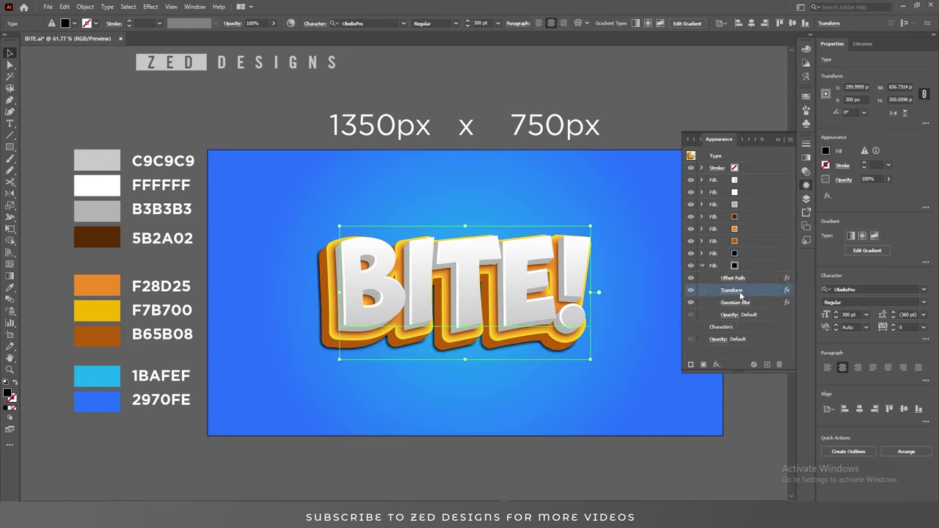
pyautogui.press('Tab')
pyautogui.press('Tab')
pyautogui.write('-')
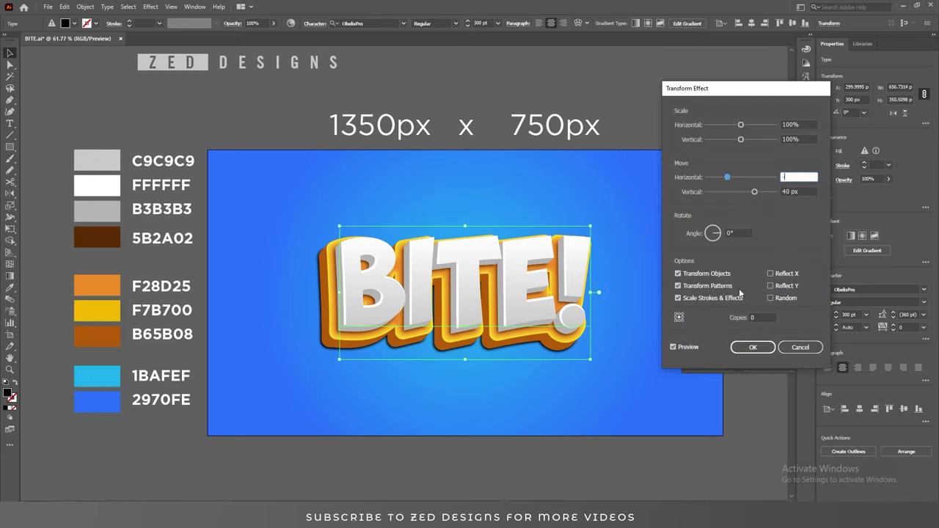
pyautogui.write('65')
pyautogui.press('Tab')
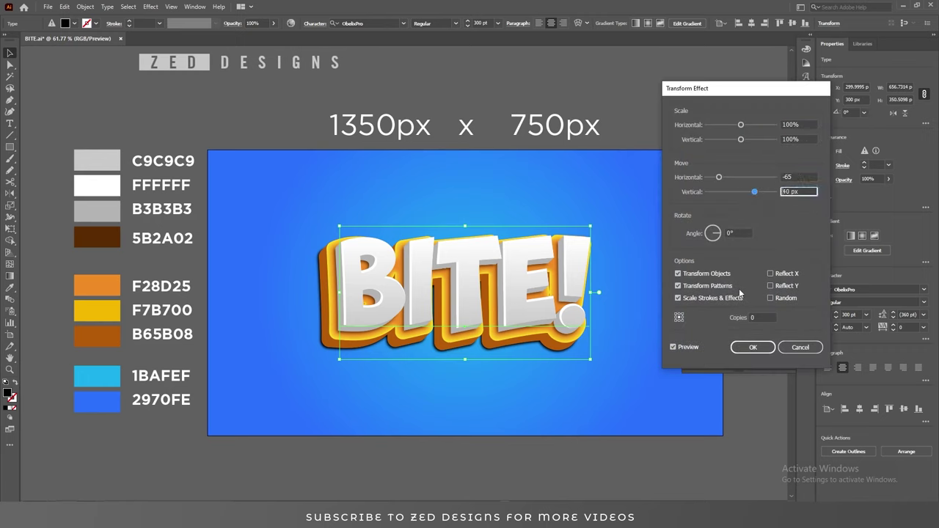
pyautogui.write('65')
pyautogui.click(753, 350)
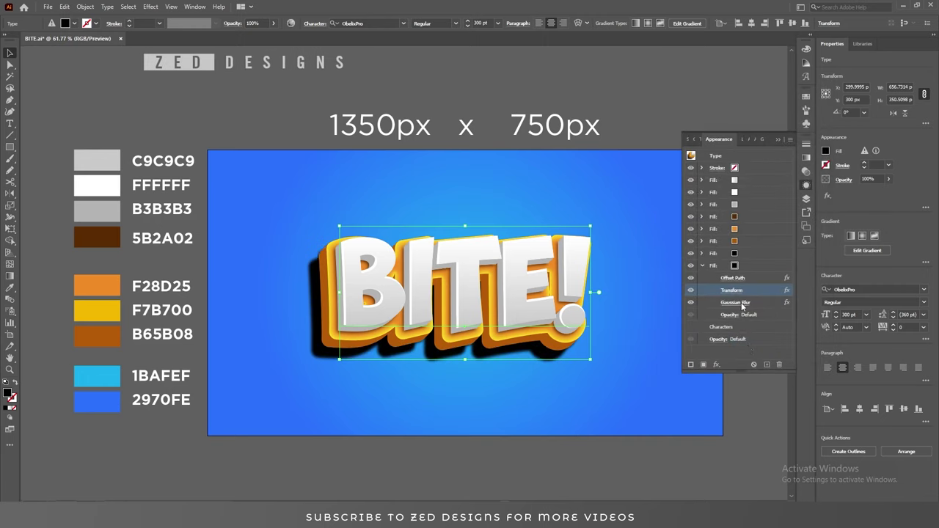
# Step: Raise the copy's Gaussian Blur radius to 60 pixels
pyautogui.click(741, 302)
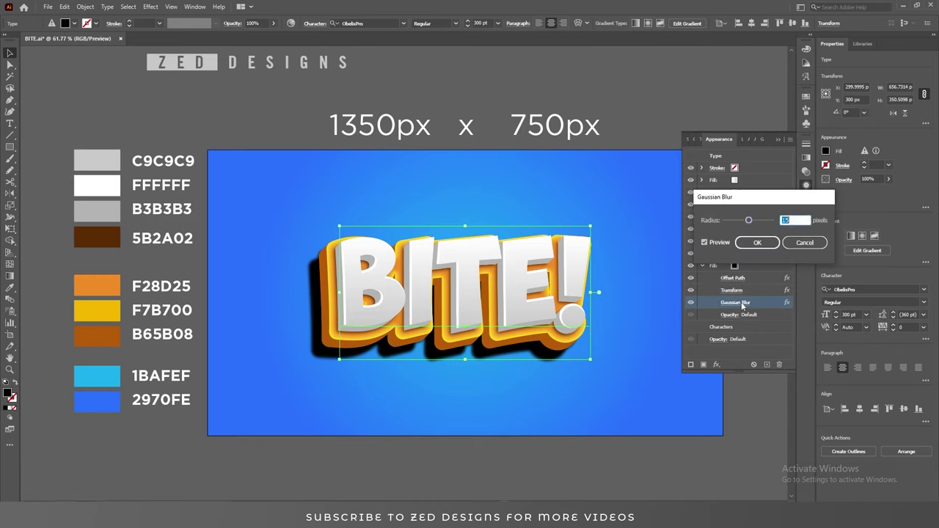
pyautogui.write('40')
pyautogui.press('Tab')
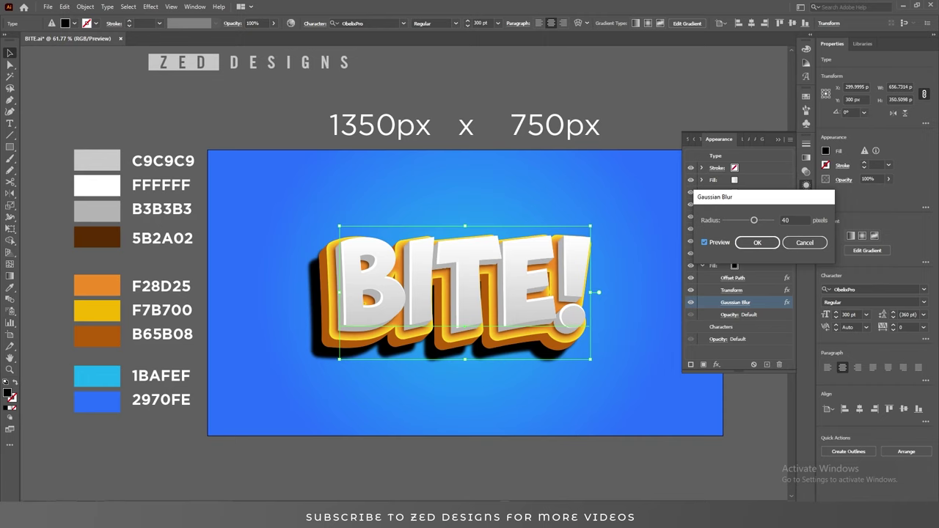
pyautogui.click(799, 223)
pyautogui.write('60')
pyautogui.press('Tab')
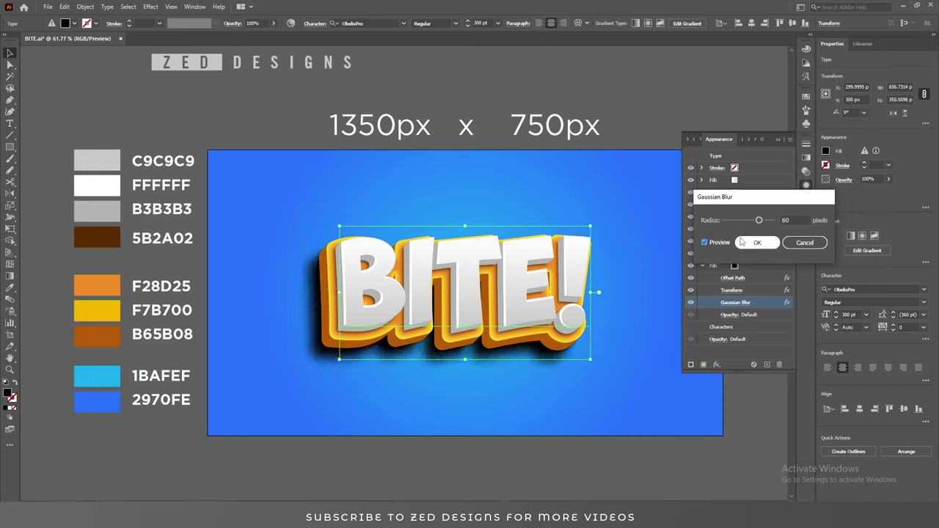
pyautogui.click(750, 243)
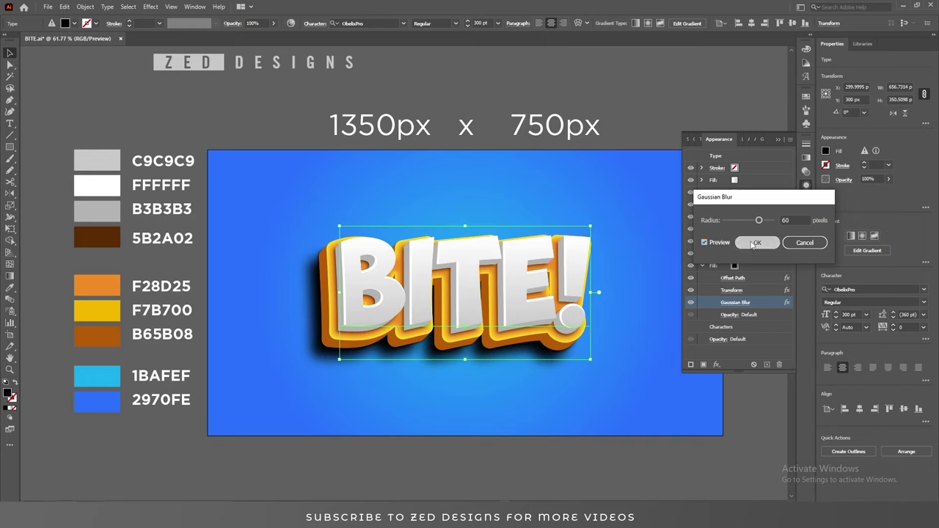
# Step: Set the soft shadow fill to Multiply blend mode at 40% opacity
pyautogui.click(731, 315)
pyautogui.click(650, 333)
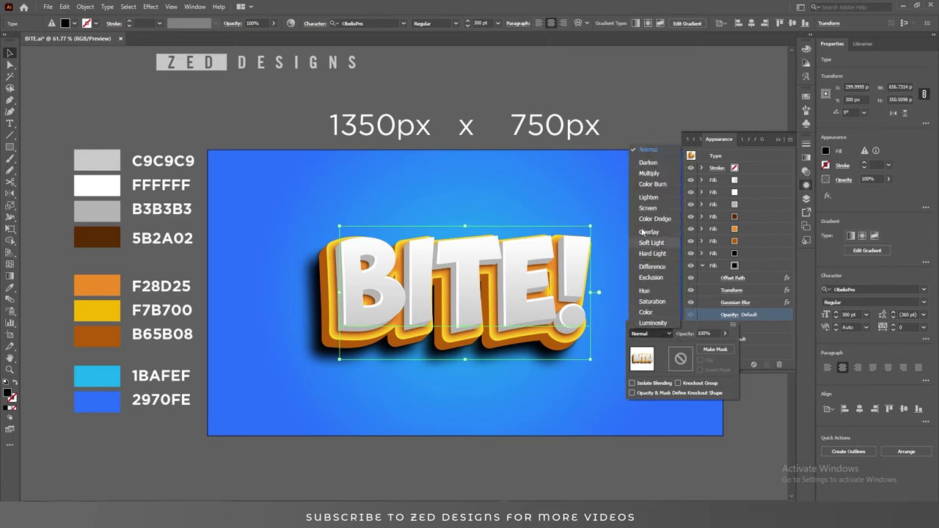
pyautogui.click(649, 150)
pyautogui.click(701, 334)
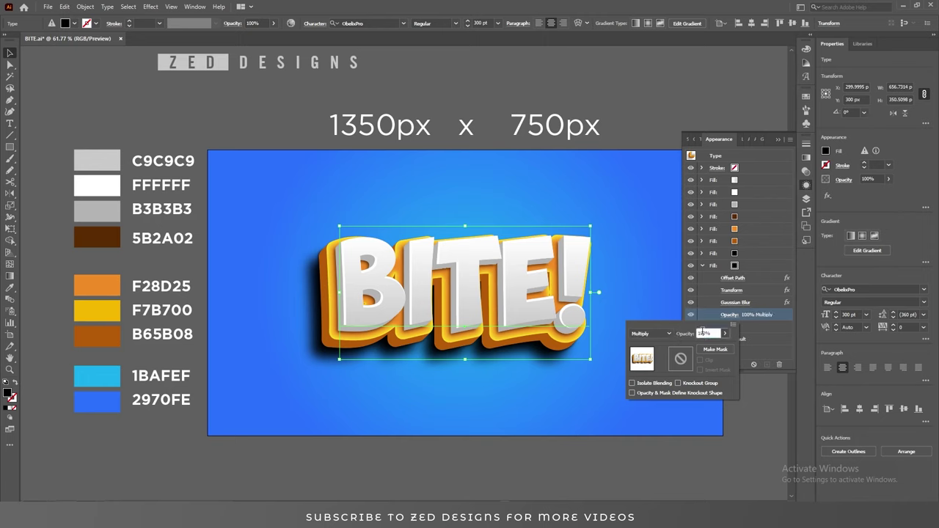
pyautogui.write('40')
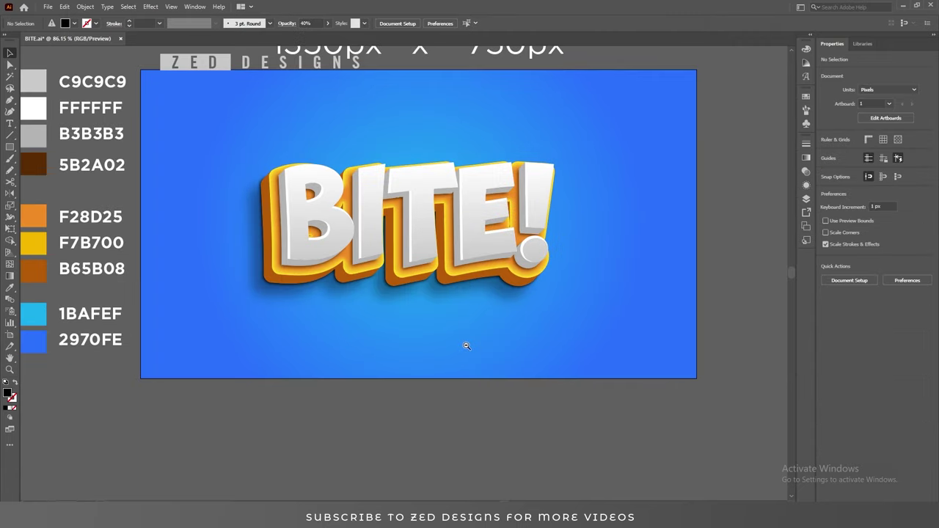
pyautogui.keyDown('alt'); pyautogui.click(466, 346); pyautogui.keyUp('alt')
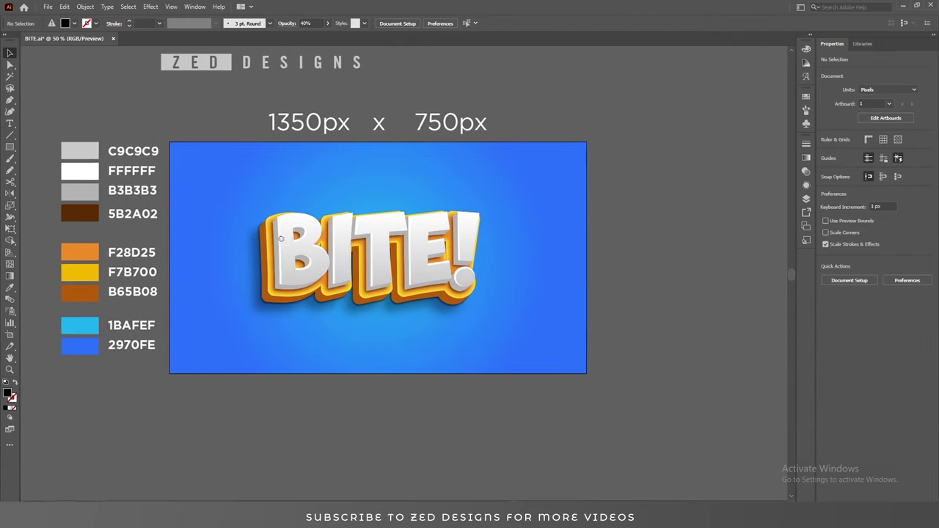
# Step: Drag a zoom area around the BITE! lettering to inspect the finished effect
pyautogui.moveTo(438, 277); pyautogui.dragTo(499, 286)
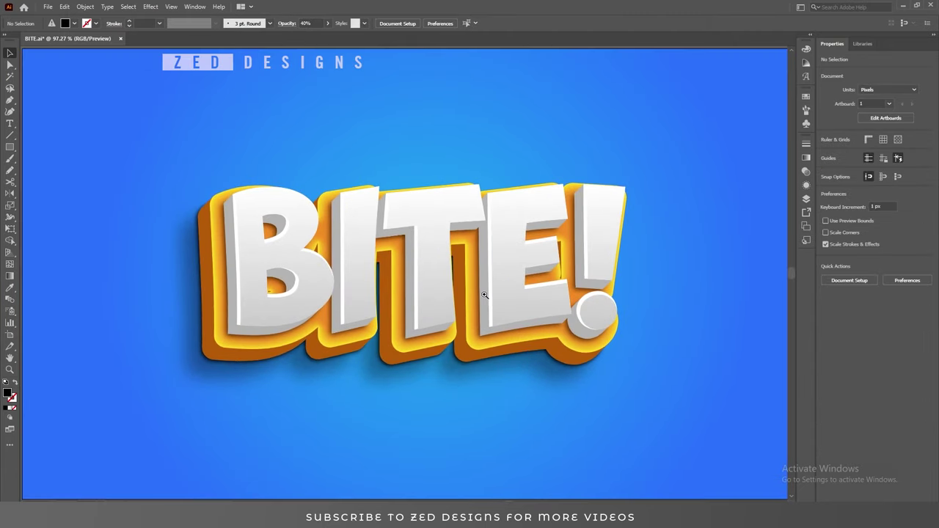